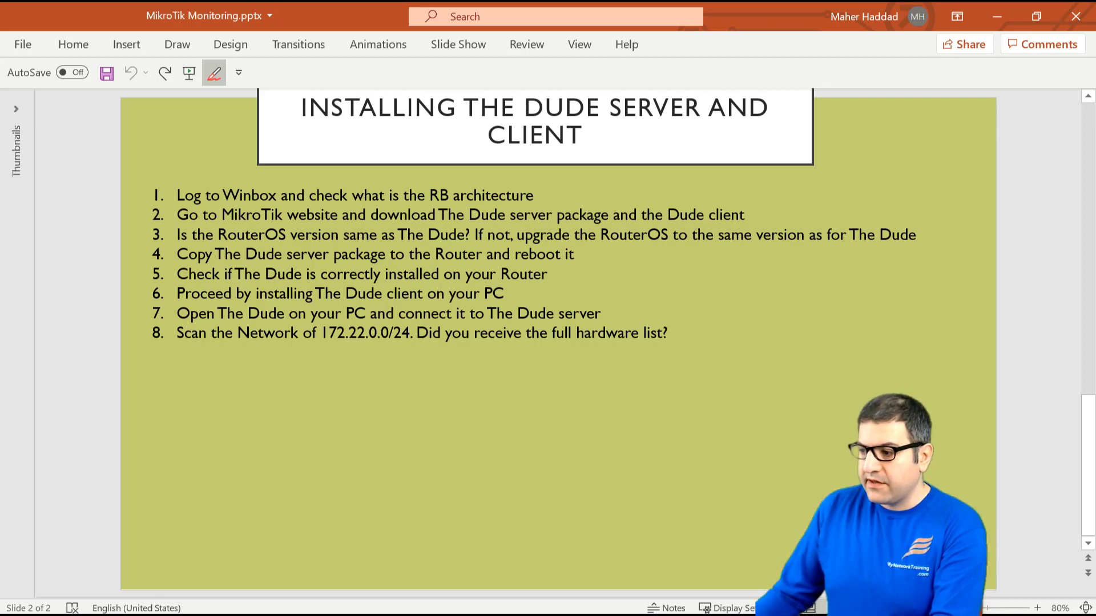
- Switch to OneNote, open The Dude Server / Client page, and draw a thick red bracket beside the supported architectures list
key(alt+Tab)
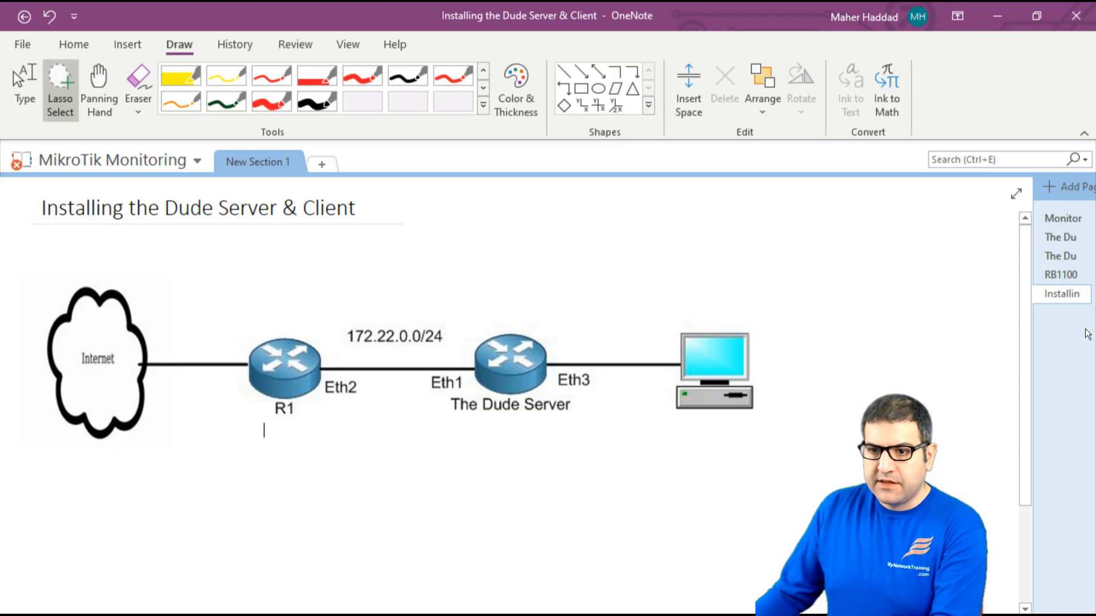
click(1054, 256)
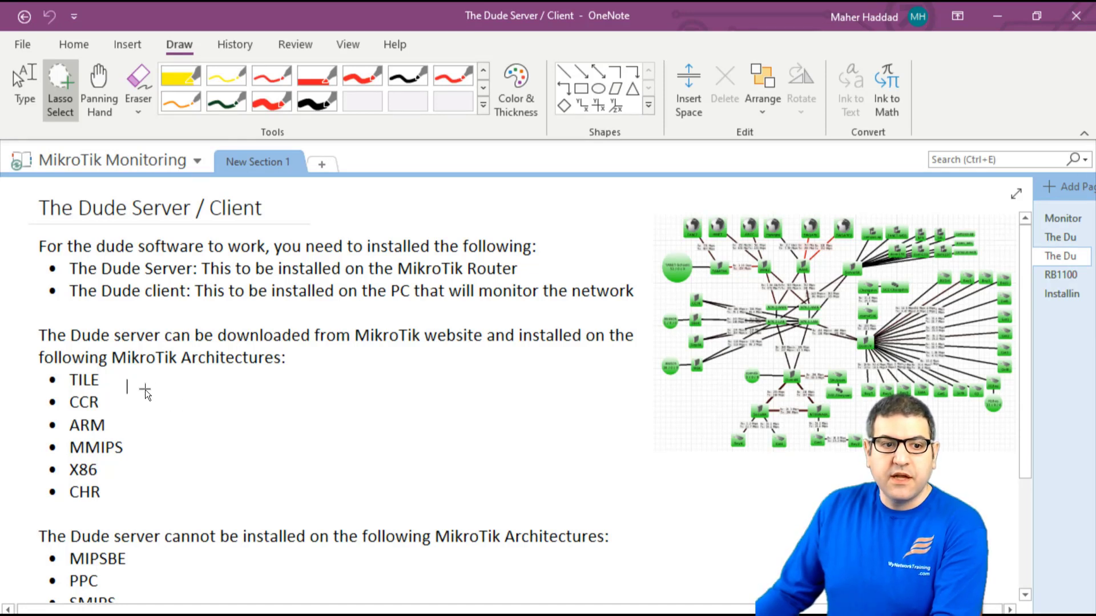
click(271, 102)
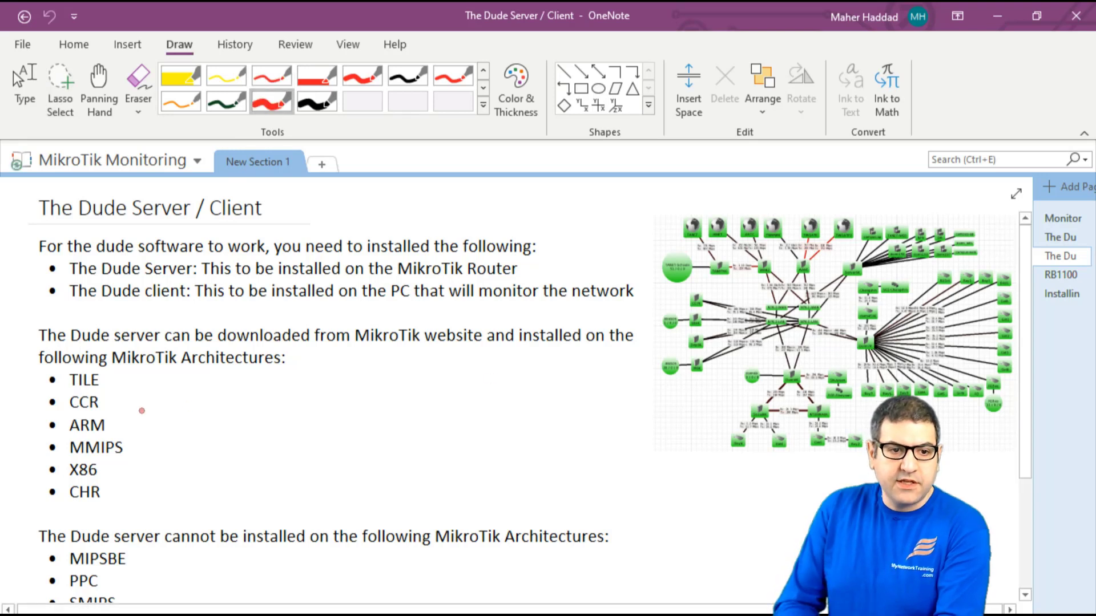
drag(128, 380, 165, 493)
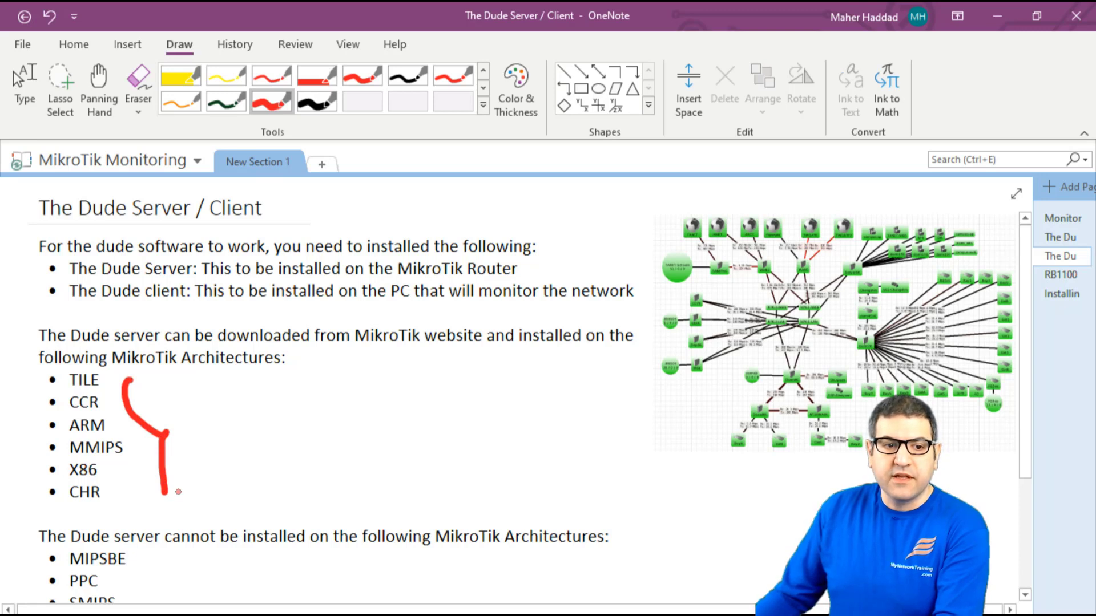
key(Escape)
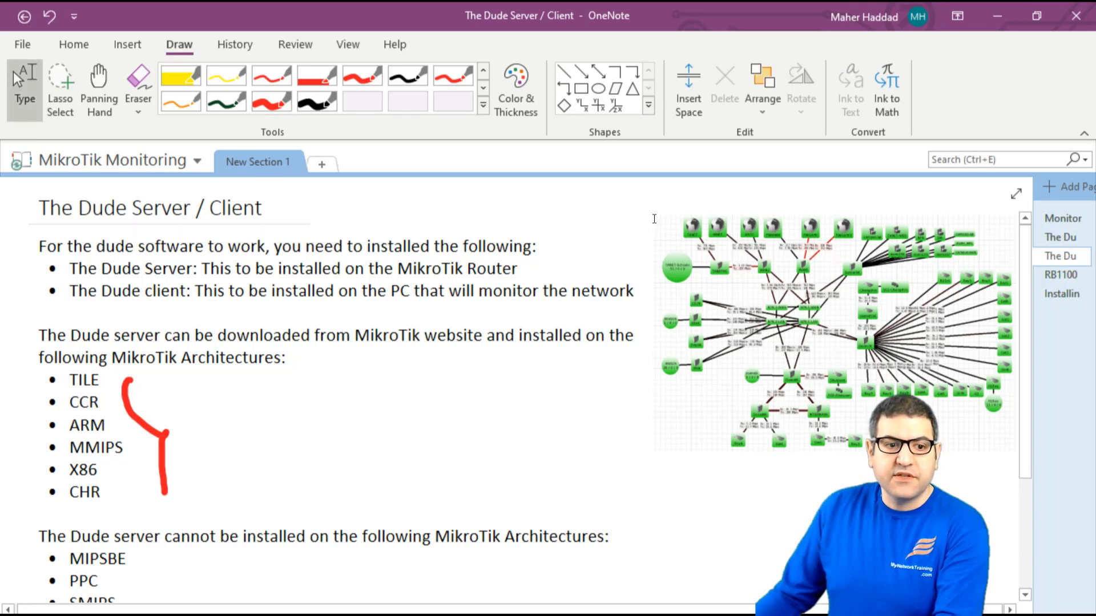
- Minimize the open documents, launch WinBox, and connect to the neighbor router named The Dude Server by its MAC address
click(997, 17)
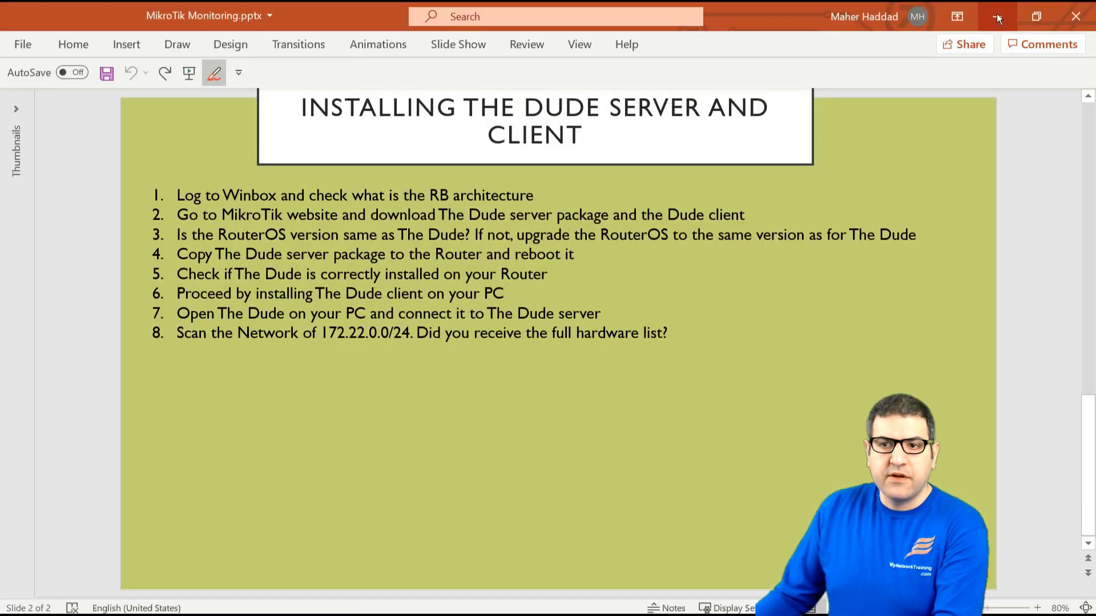
click(998, 17)
double_click(29, 28)
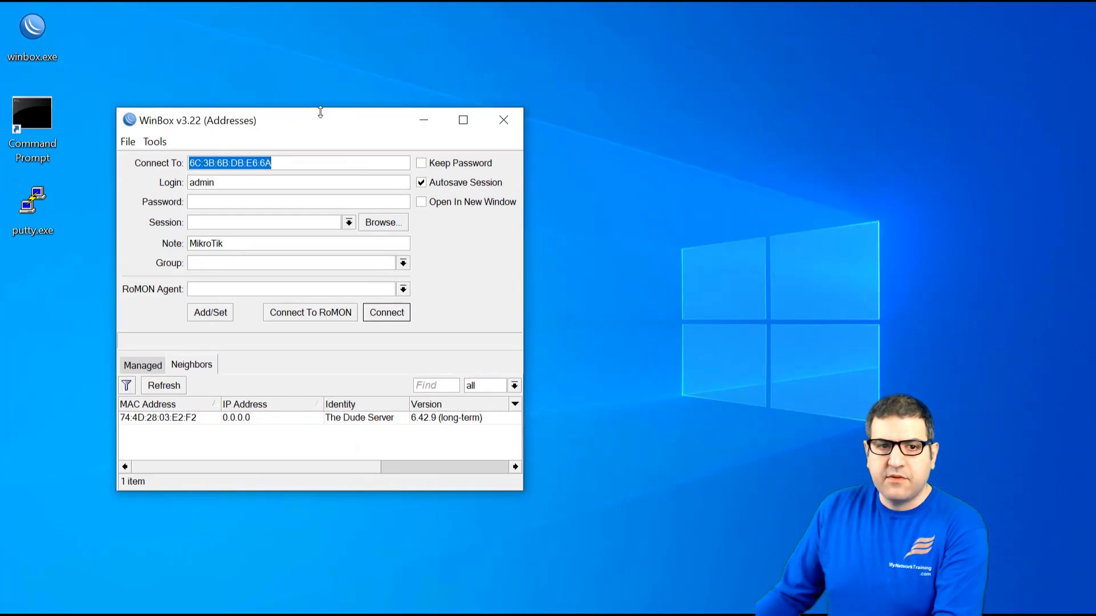
double_click(314, 121)
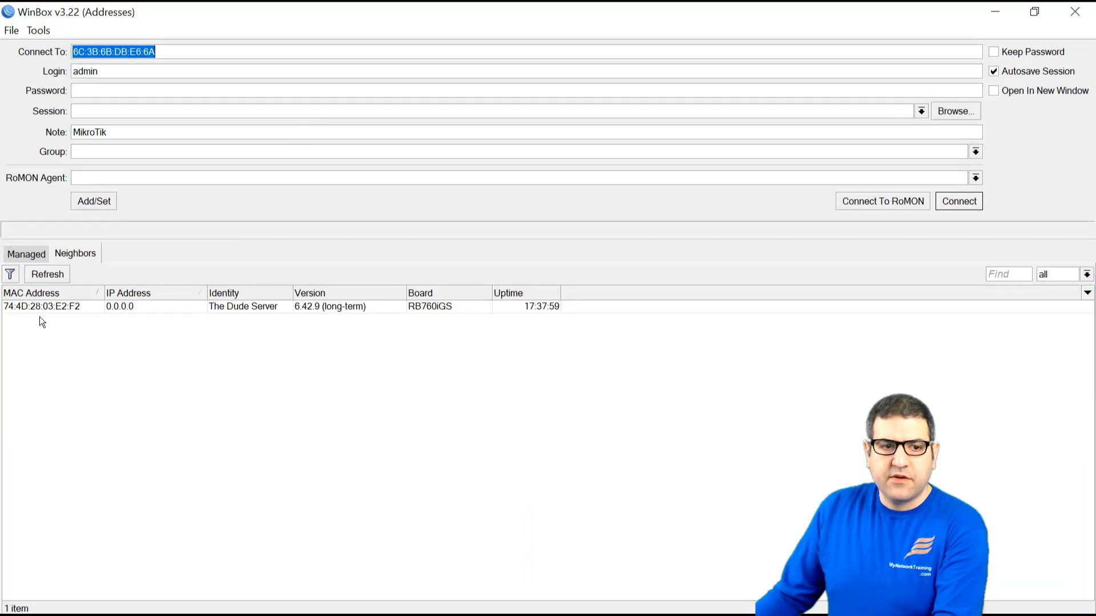
click(44, 305)
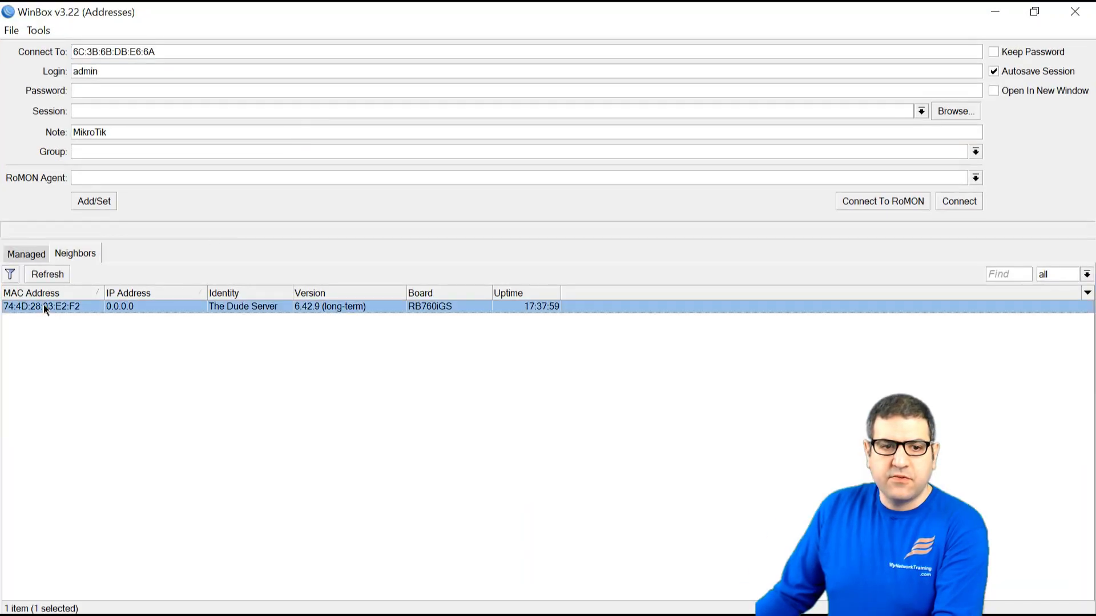
click(954, 205)
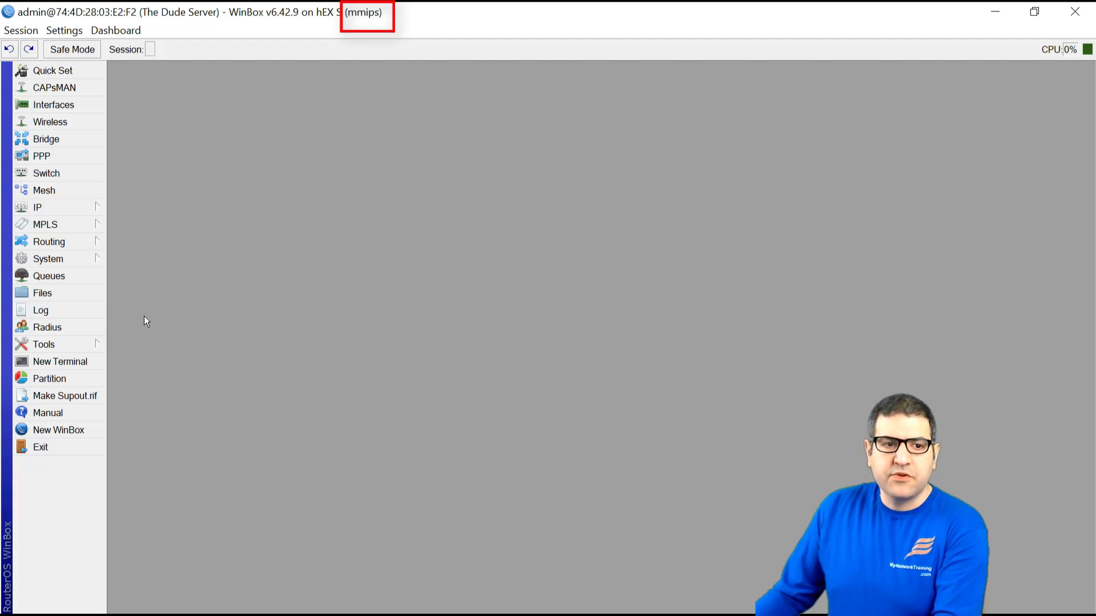
- Check the router's architecture name in the system resources, then close the Resources window
click(94, 260)
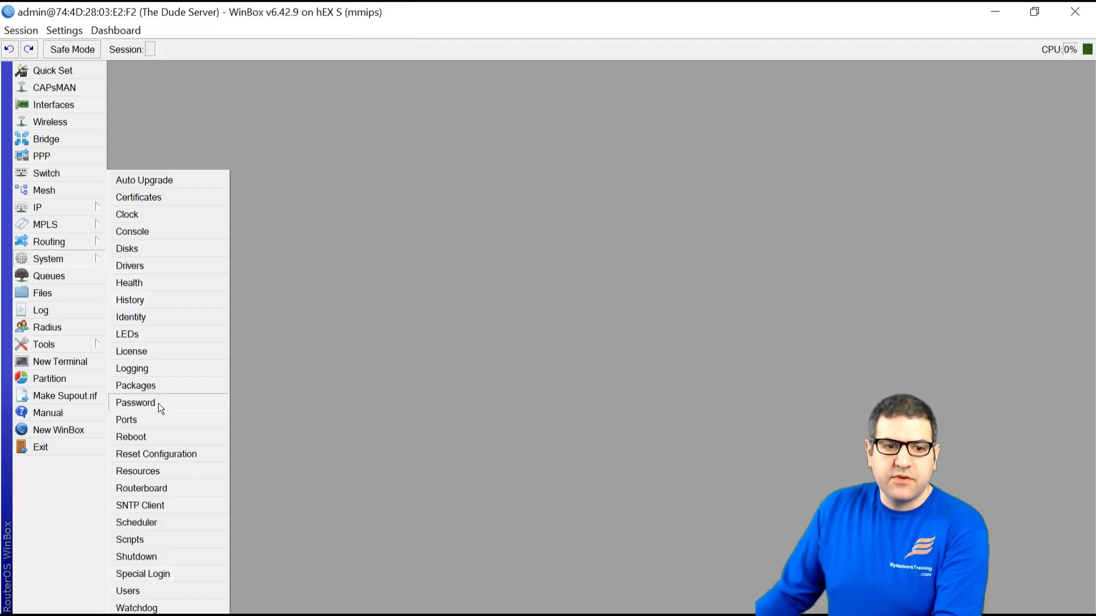
click(180, 472)
double_click(688, 479)
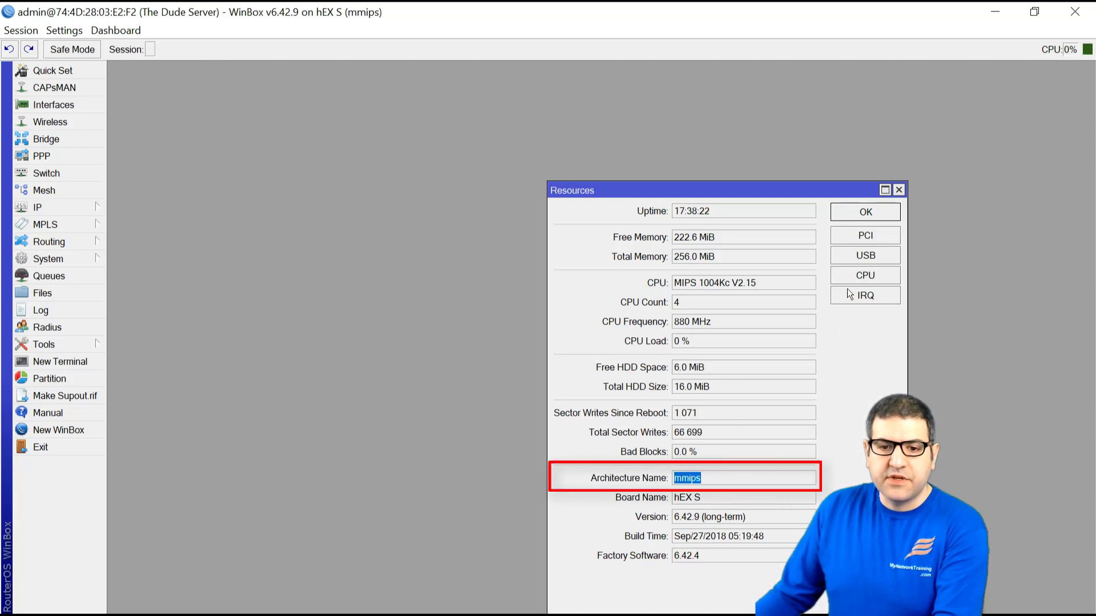
click(899, 191)
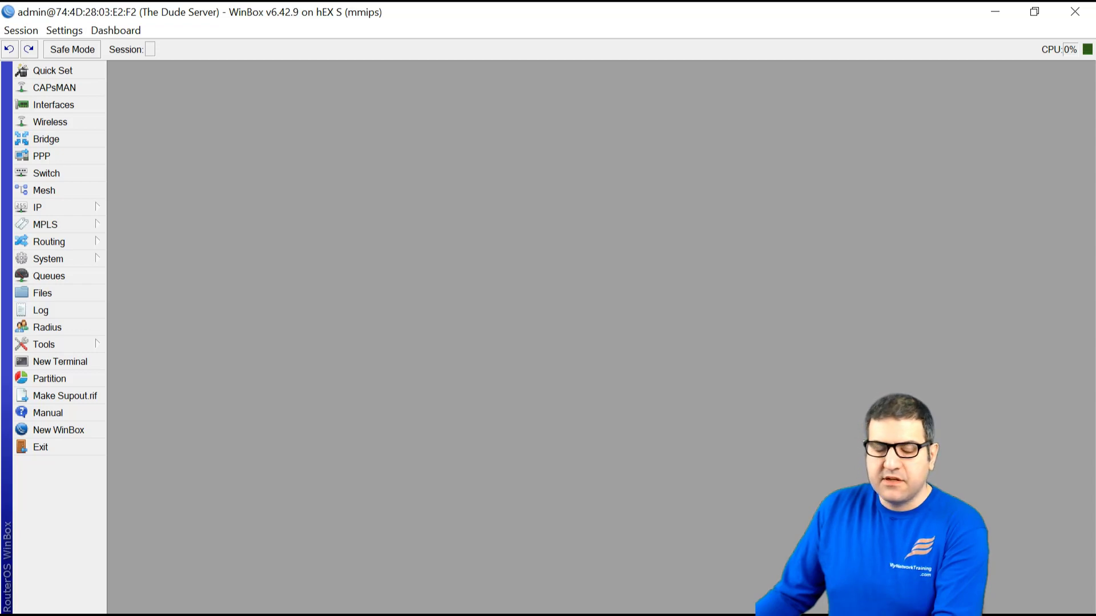
- Mark MMIPS with a red line in the OneNote architecture list and tick off item 1 on the PowerPoint checklist slide
key(alt+Tab)
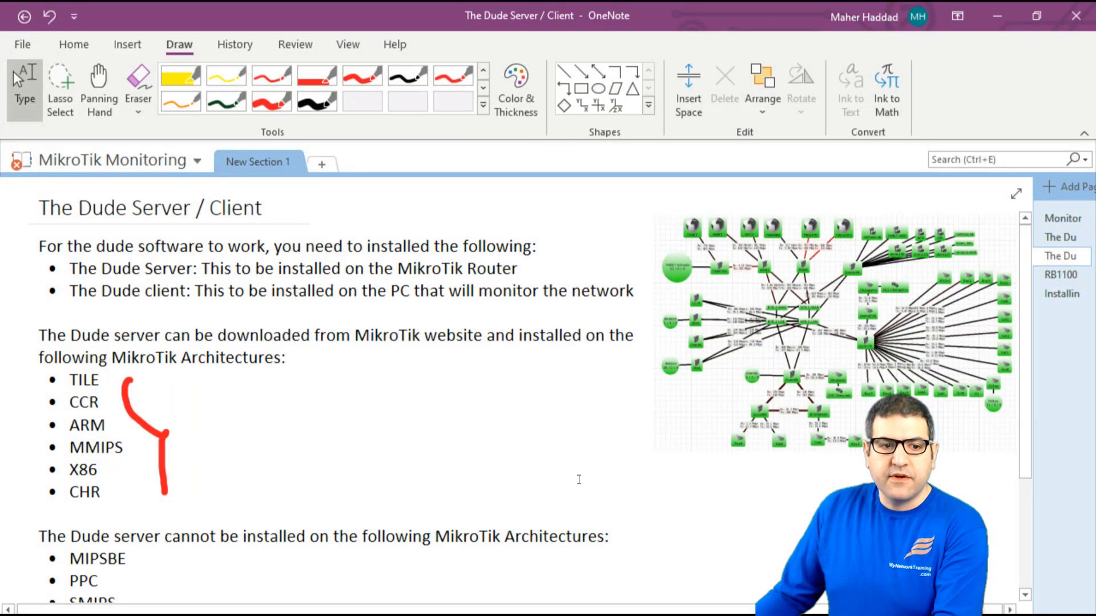
click(271, 102)
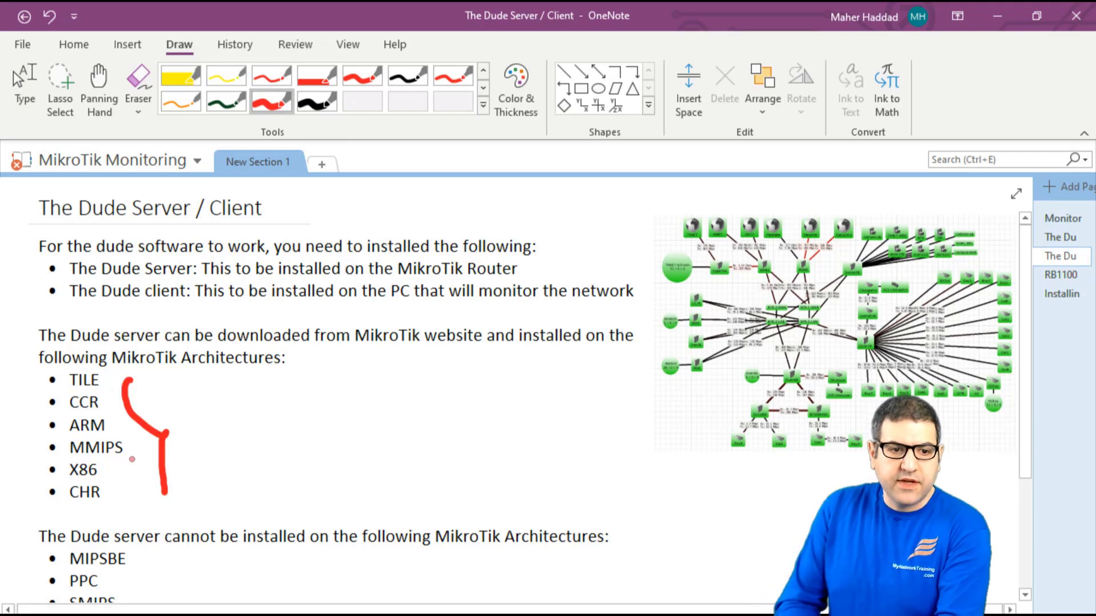
drag(127, 451, 155, 448)
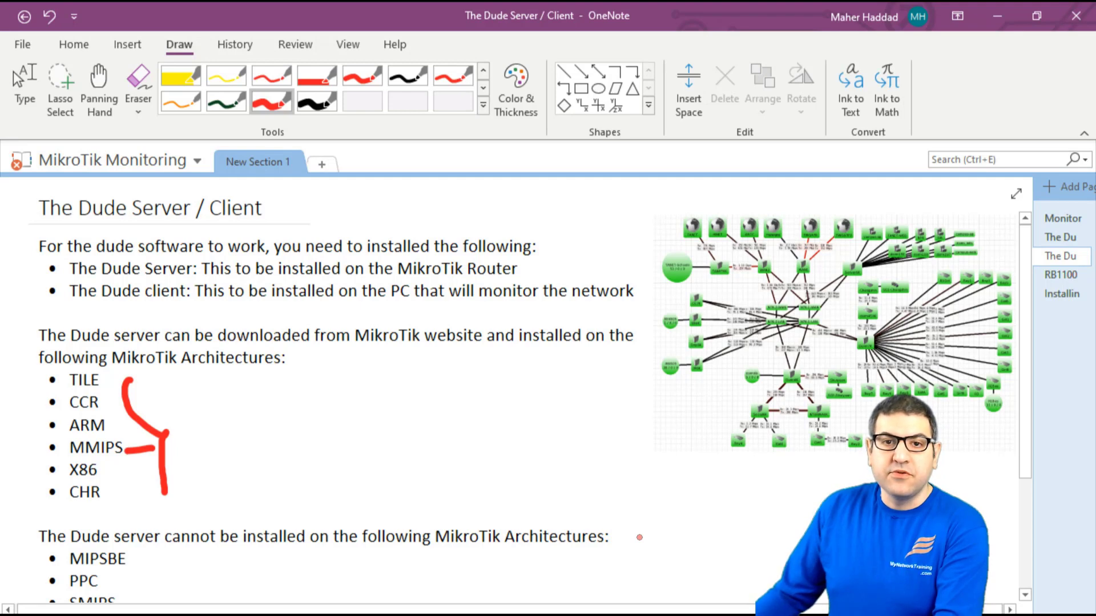
key(Escape)
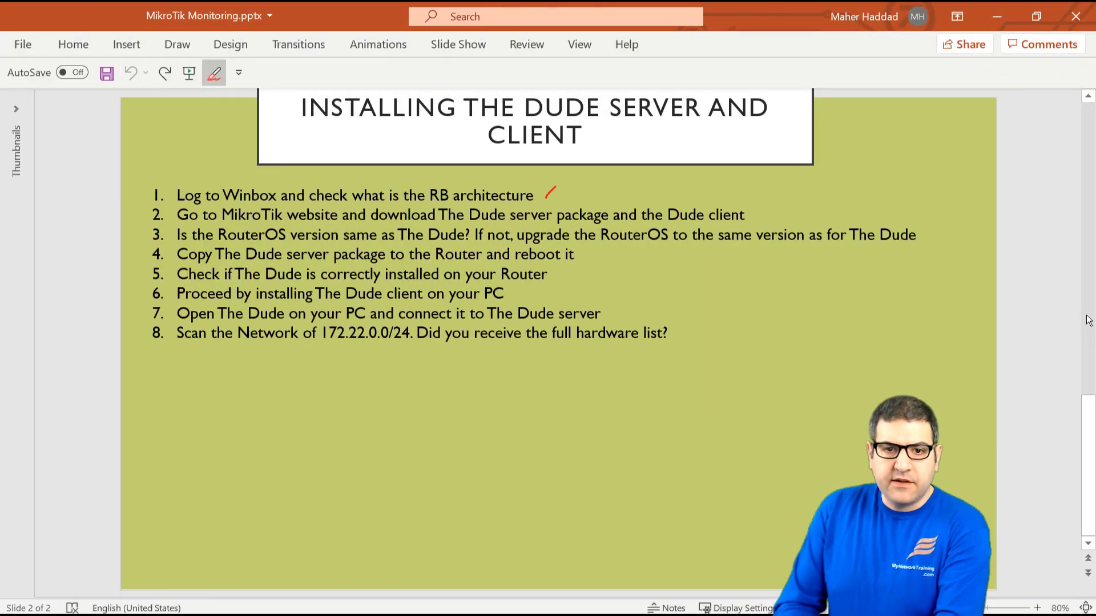
drag(554, 189, 597, 182)
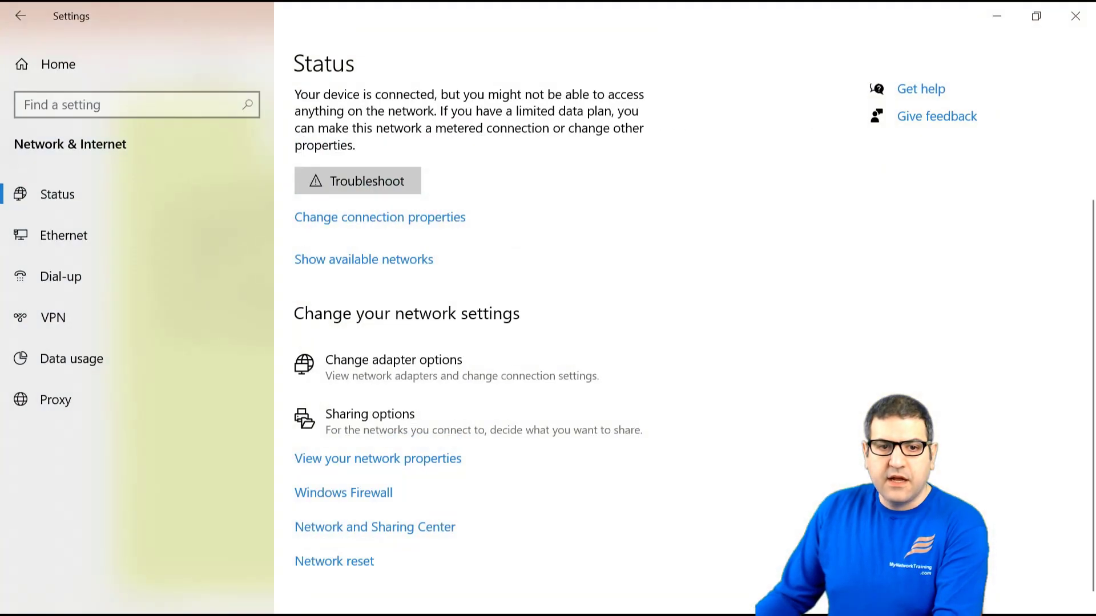
- Enable the Main NIC adapter in Windows Network Connections, then close the network windows and minimize Settings
click(380, 525)
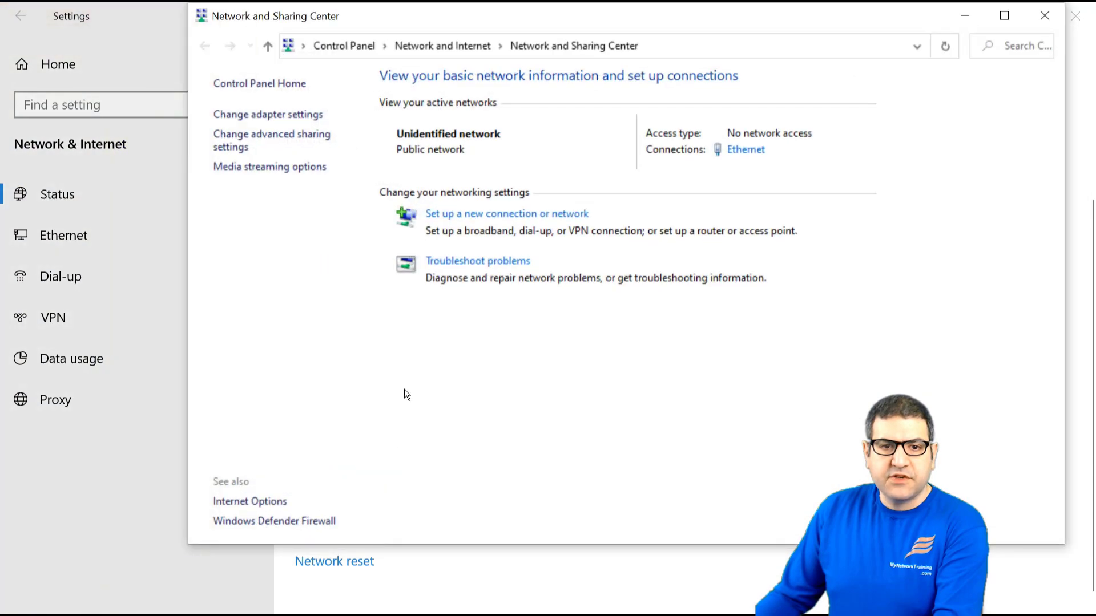
click(255, 116)
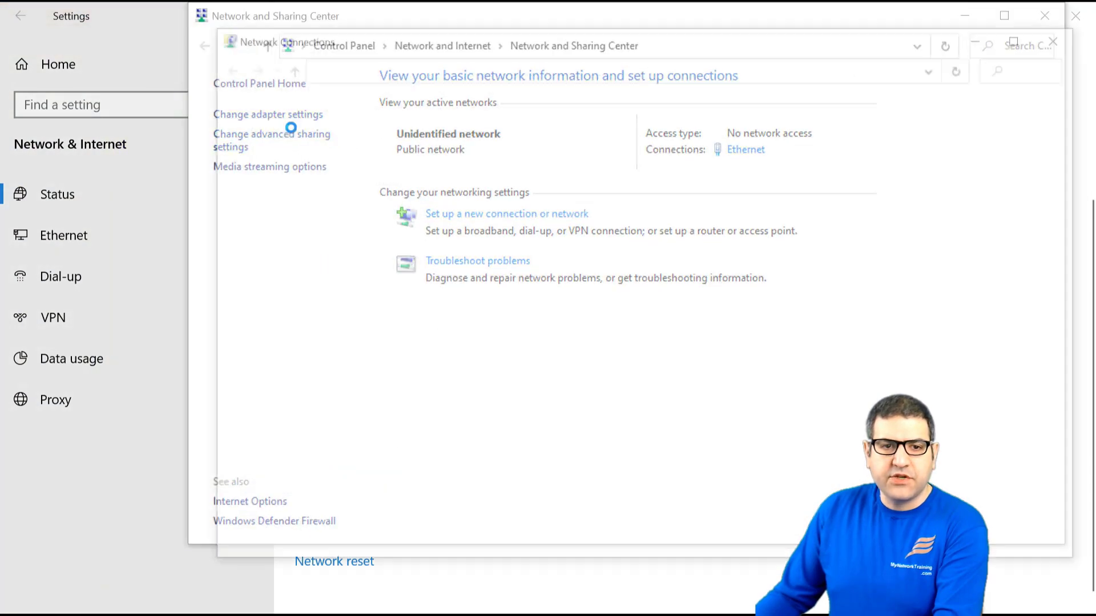
click(281, 180)
right_click(281, 180)
click(271, 188)
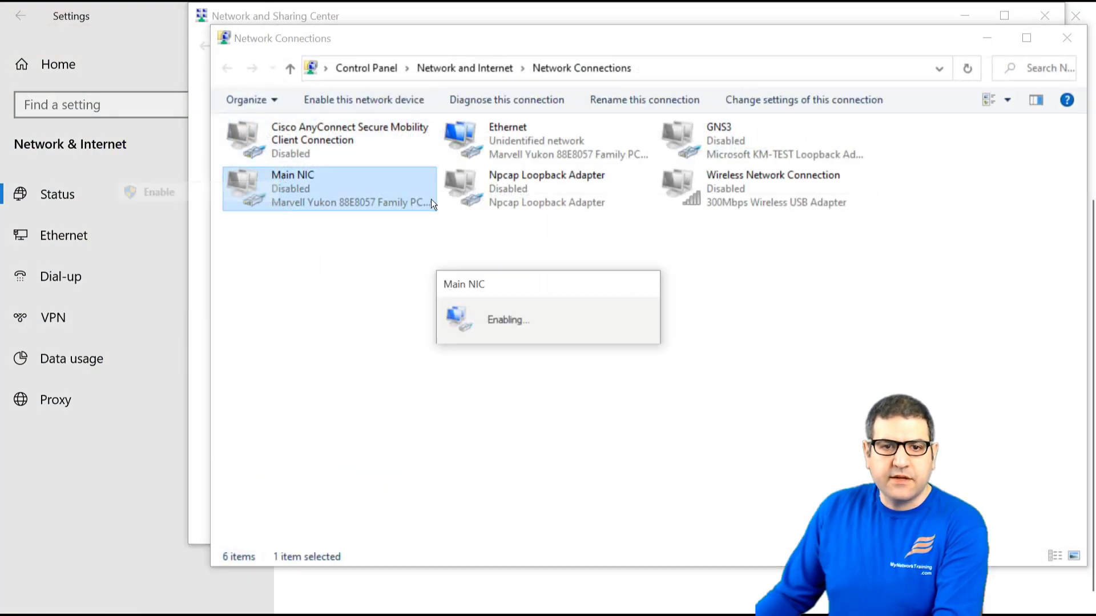
click(1067, 38)
click(1044, 17)
click(997, 16)
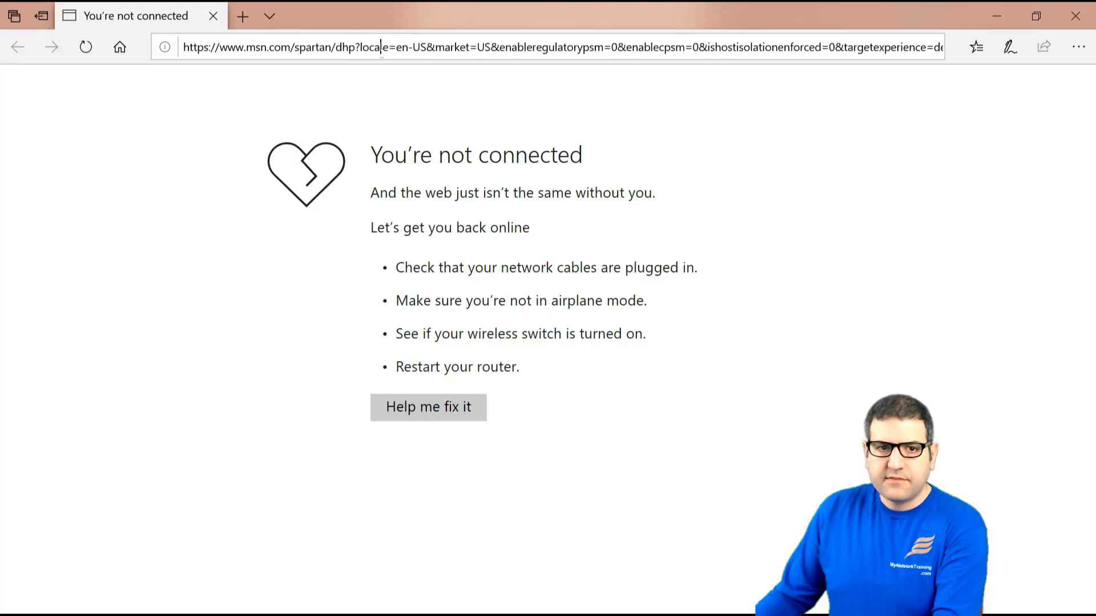
- Go to mikrotik.com in the browser and open its Software downloads page
click(382, 52)
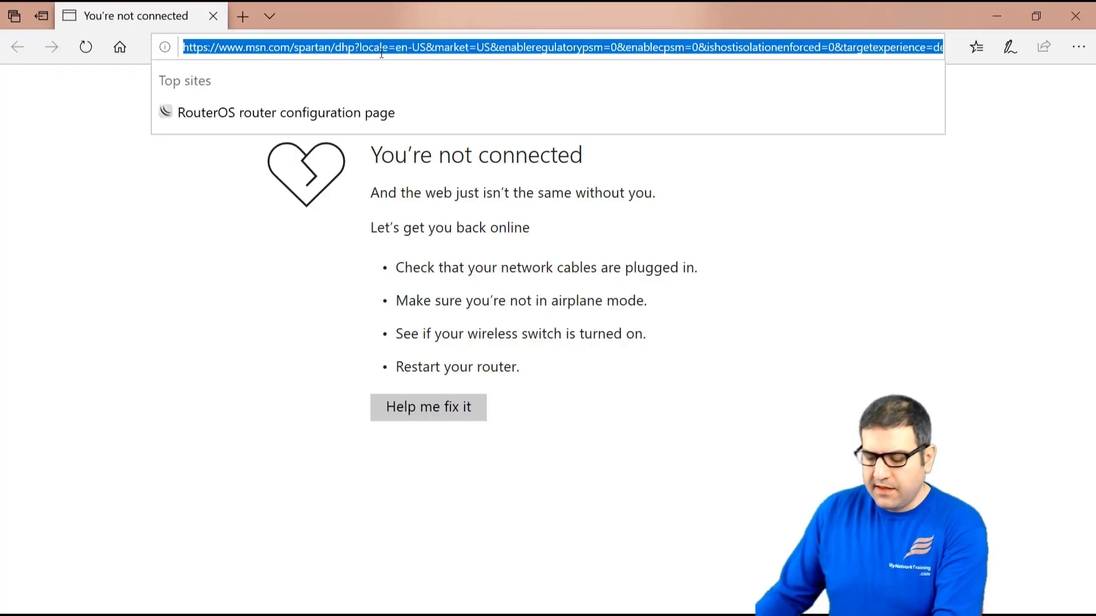
text(mikrotik.com/)
key(Return)
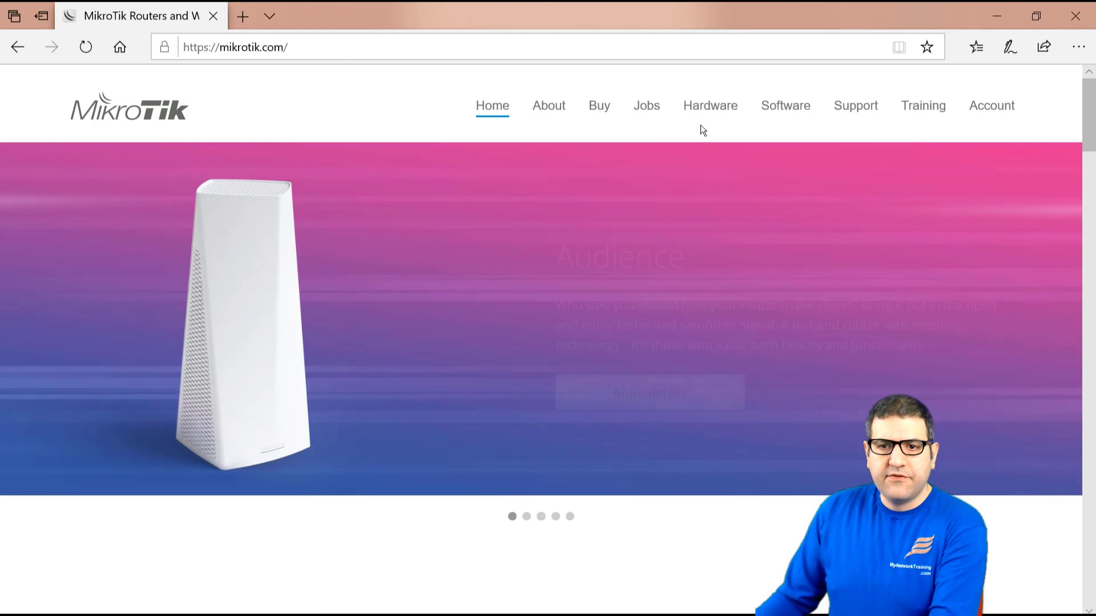
click(786, 108)
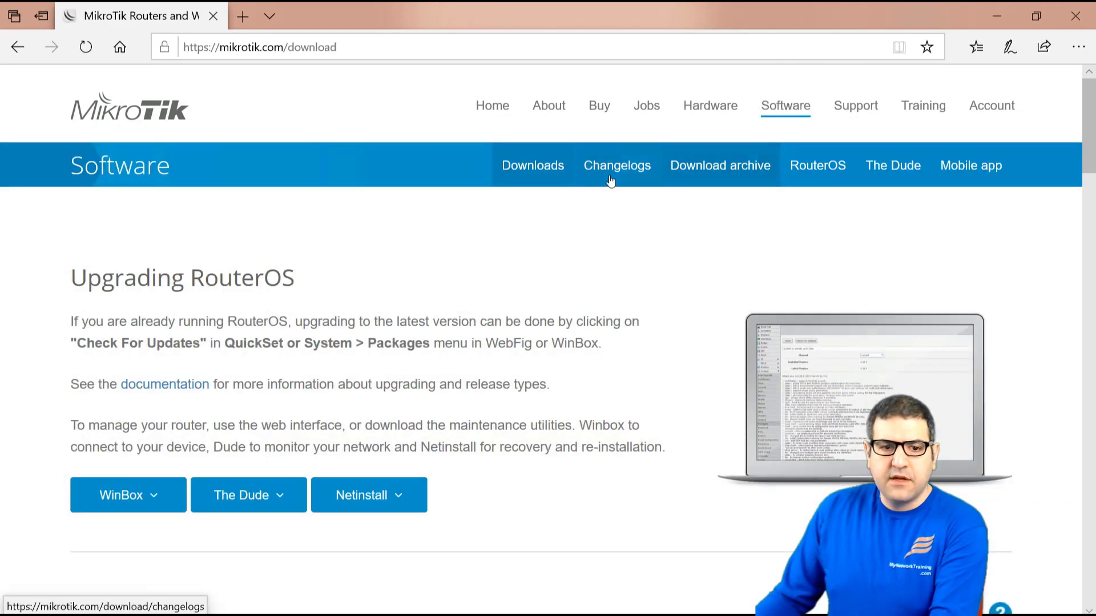
- Look through the RouterOS download table for the MMIPS section and highlight its heading
scroll(549, 281, down, 2)
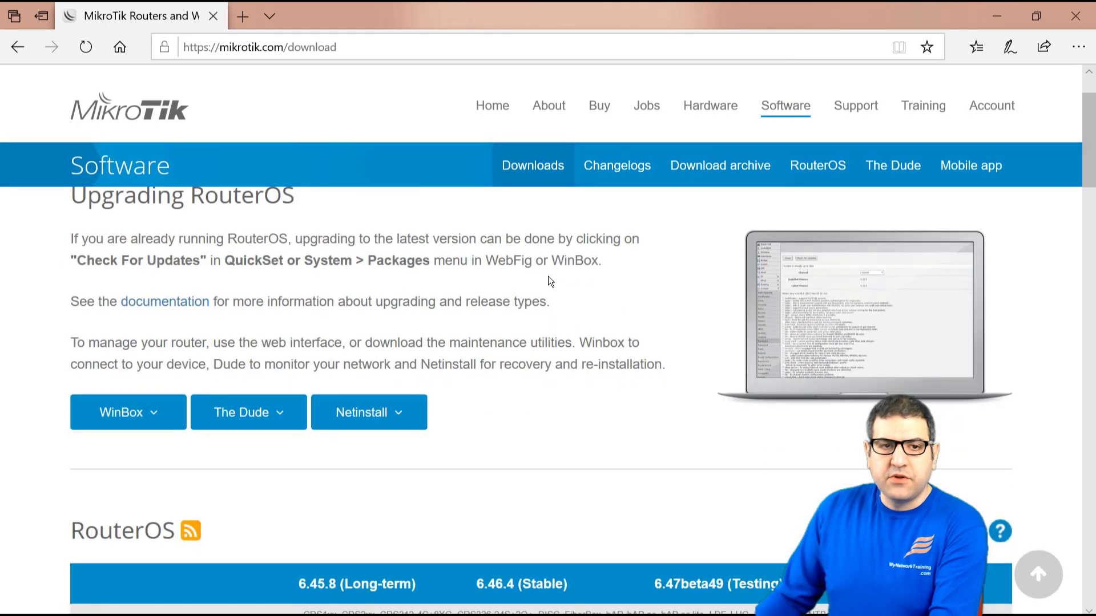
scroll(445, 262, down, 2)
scroll(446, 262, down, 3)
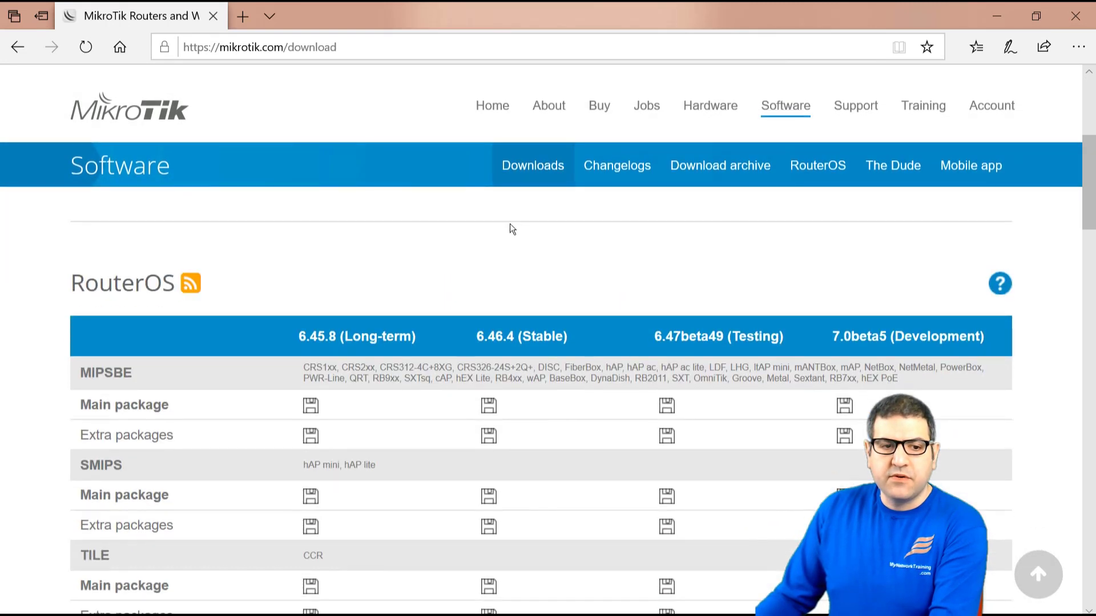
scroll(505, 234, down, 2)
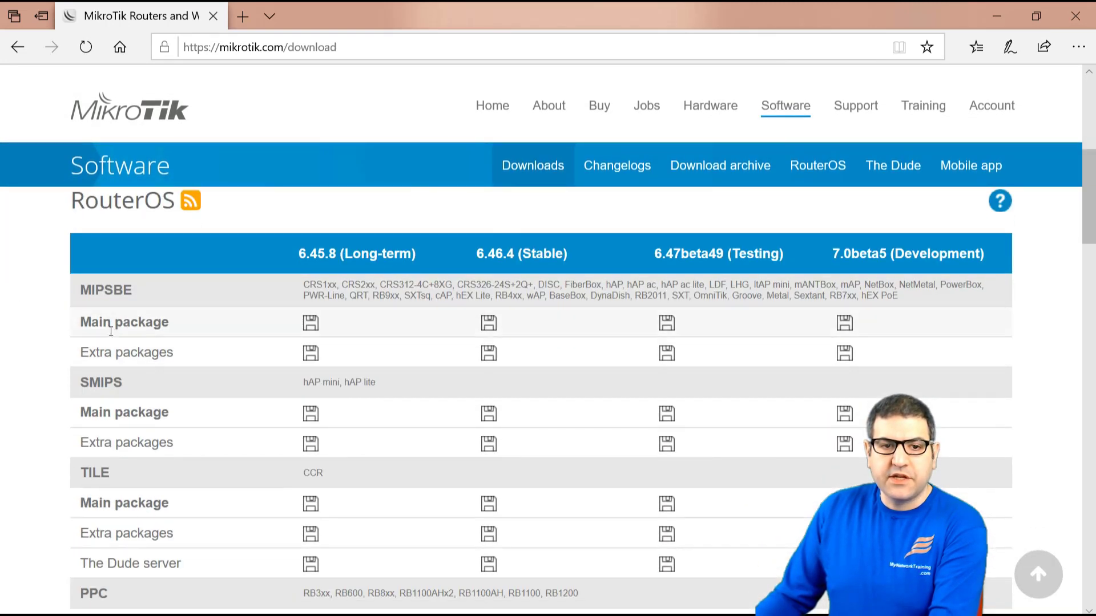
scroll(256, 292, down, 4)
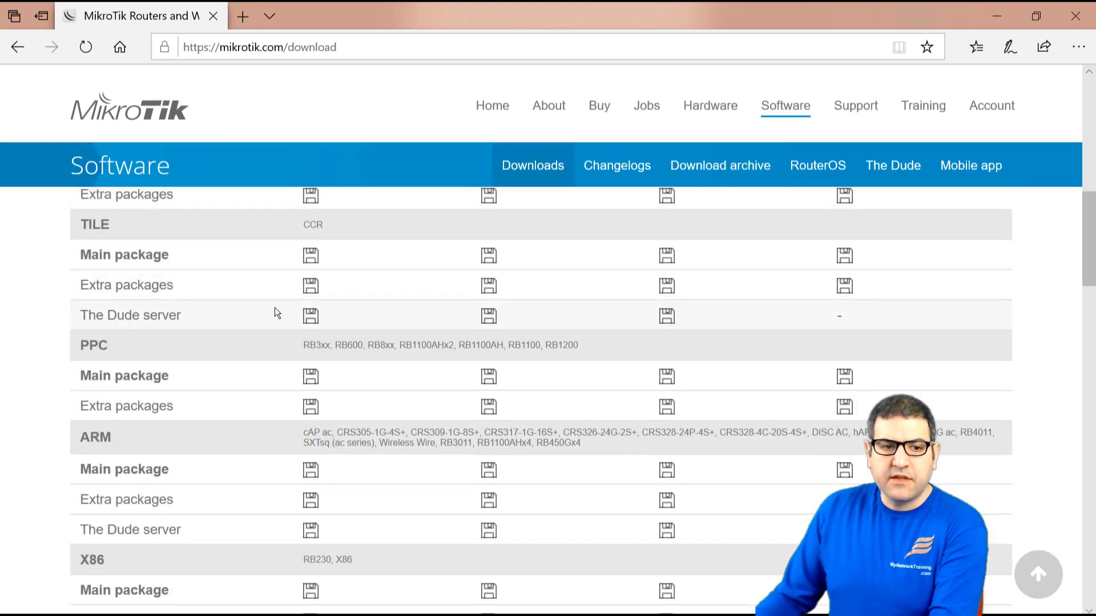
scroll(207, 285, down, 4)
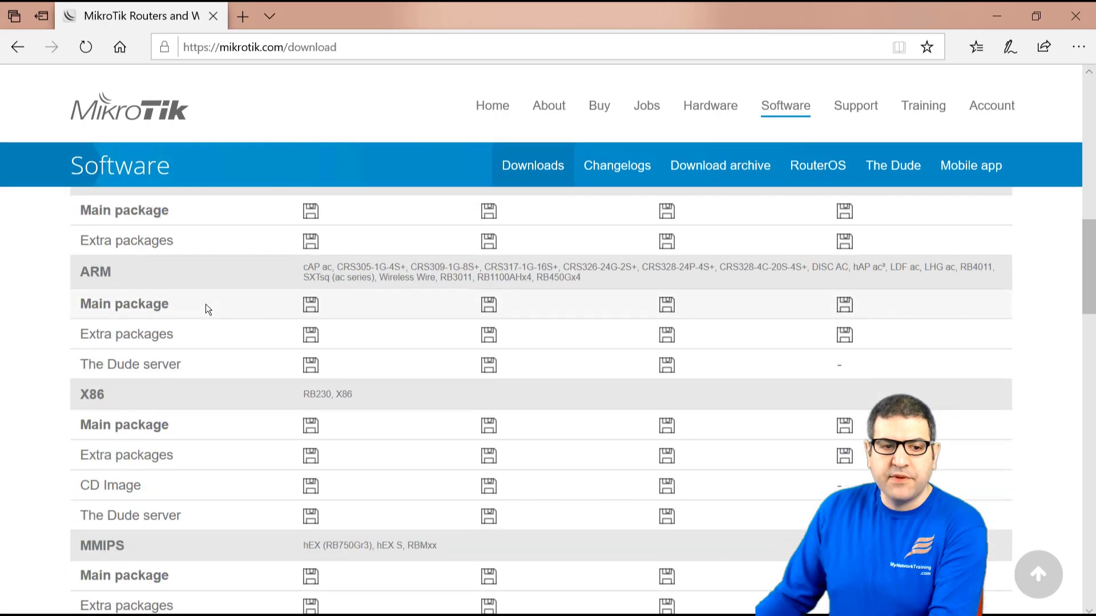
scroll(207, 375, down, 2)
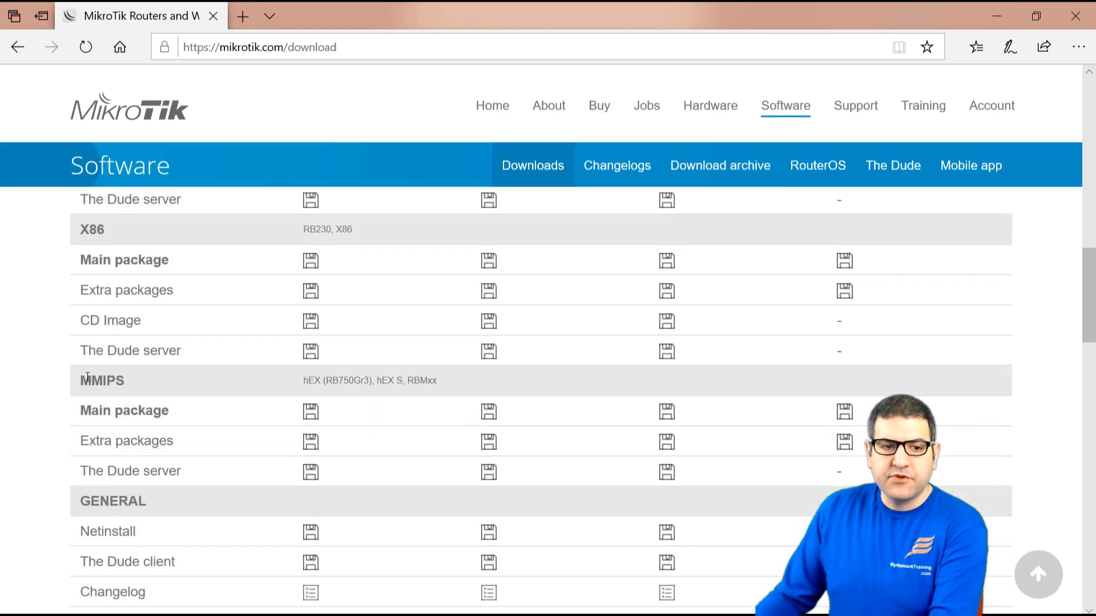
double_click(85, 380)
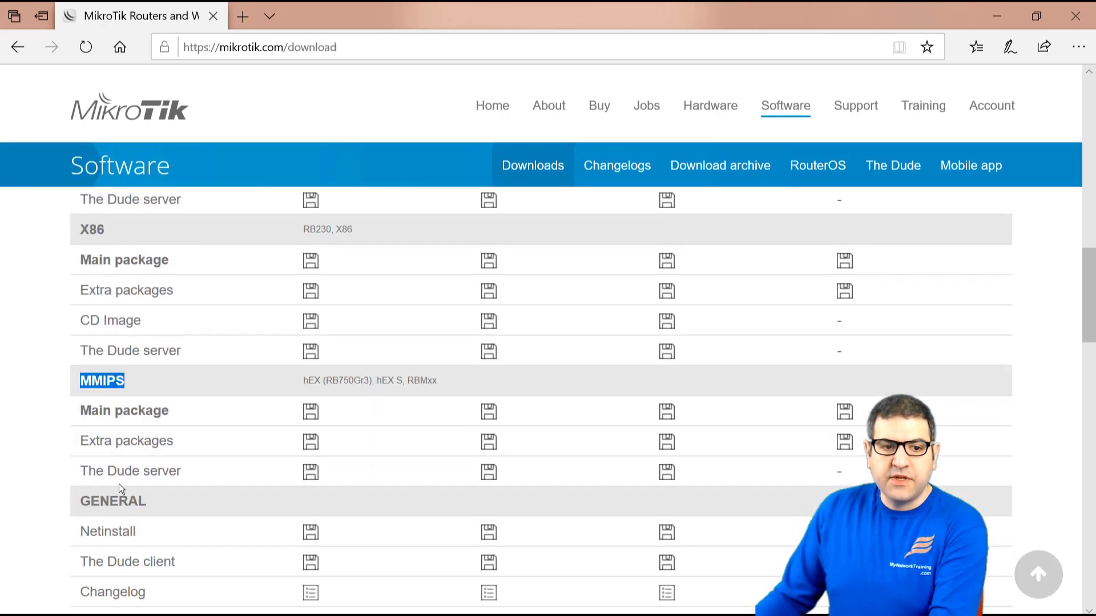
- Download The Dude server package for 6.46.4 (Stable) from the X86 section and save dude-6.46.4.npk
scroll(489, 477, up, 6)
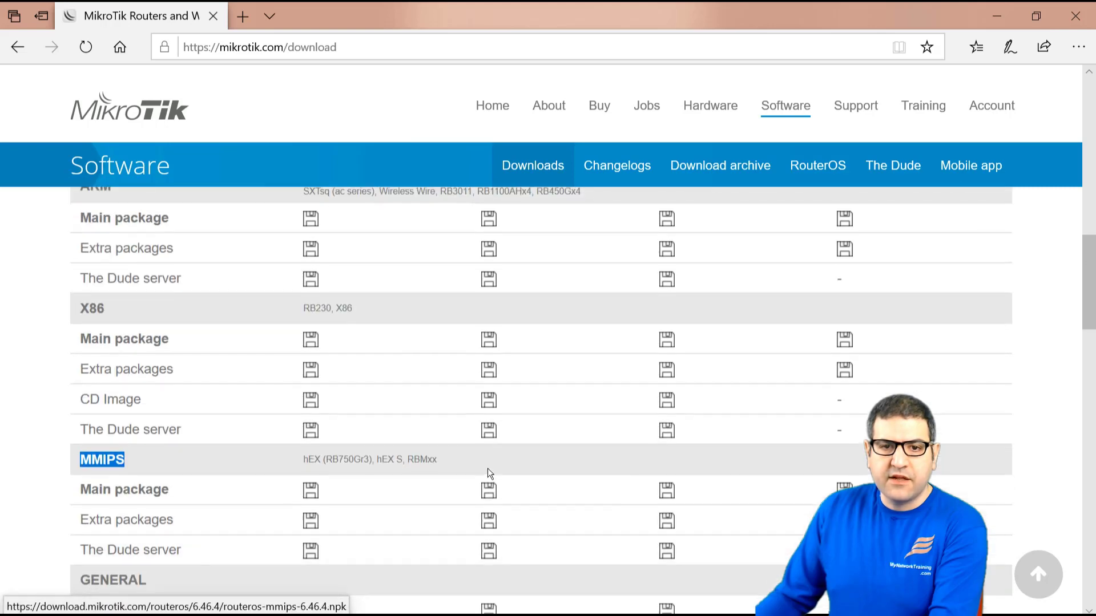
scroll(489, 486, up, 6)
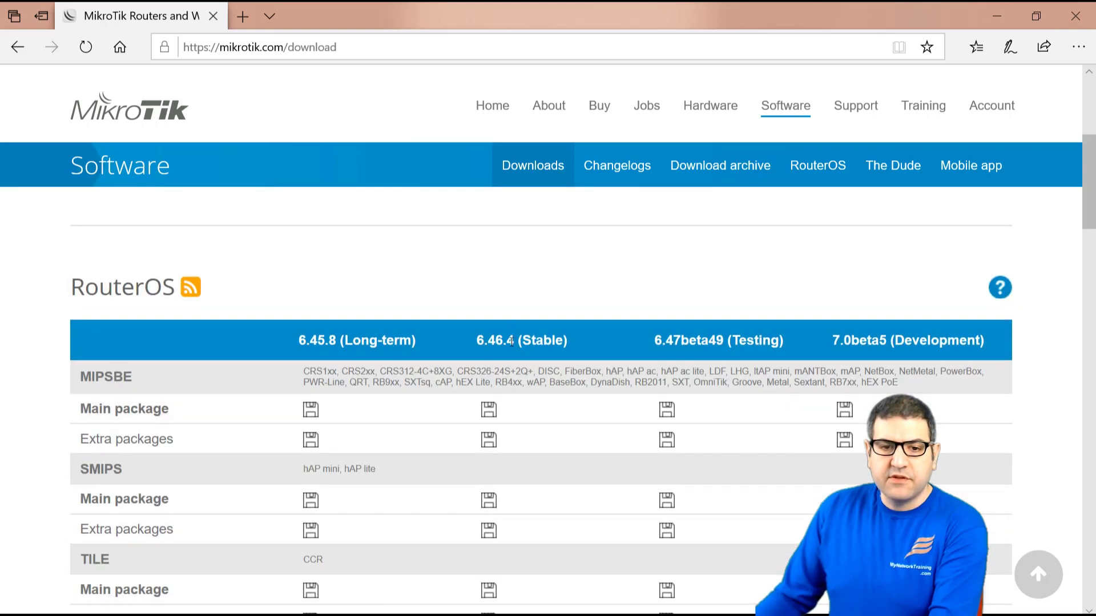
scroll(524, 397, down, 5)
scroll(496, 434, down, 5)
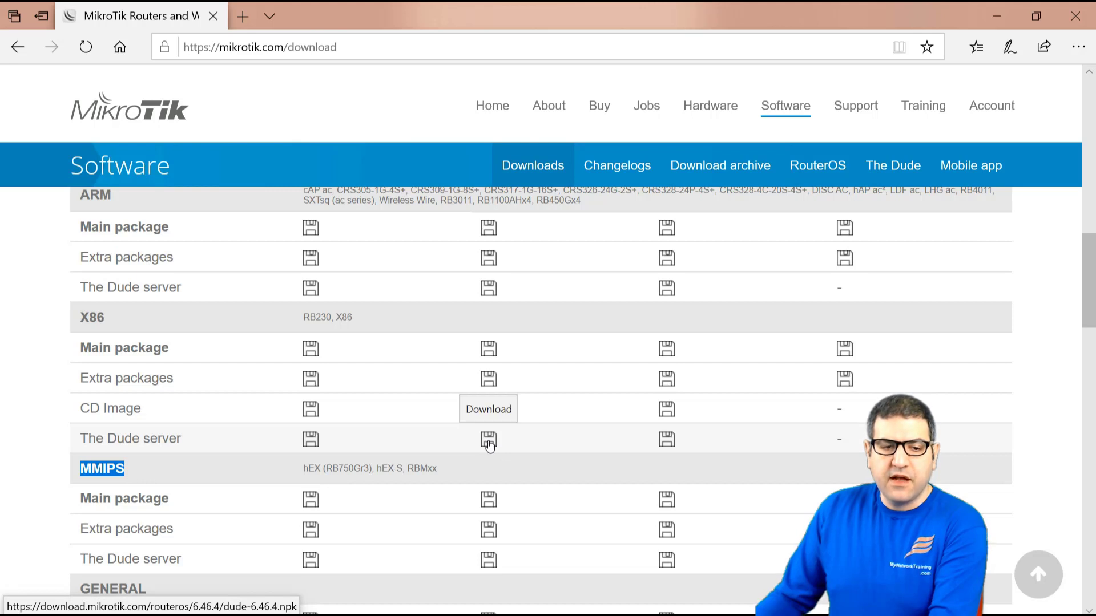
click(489, 442)
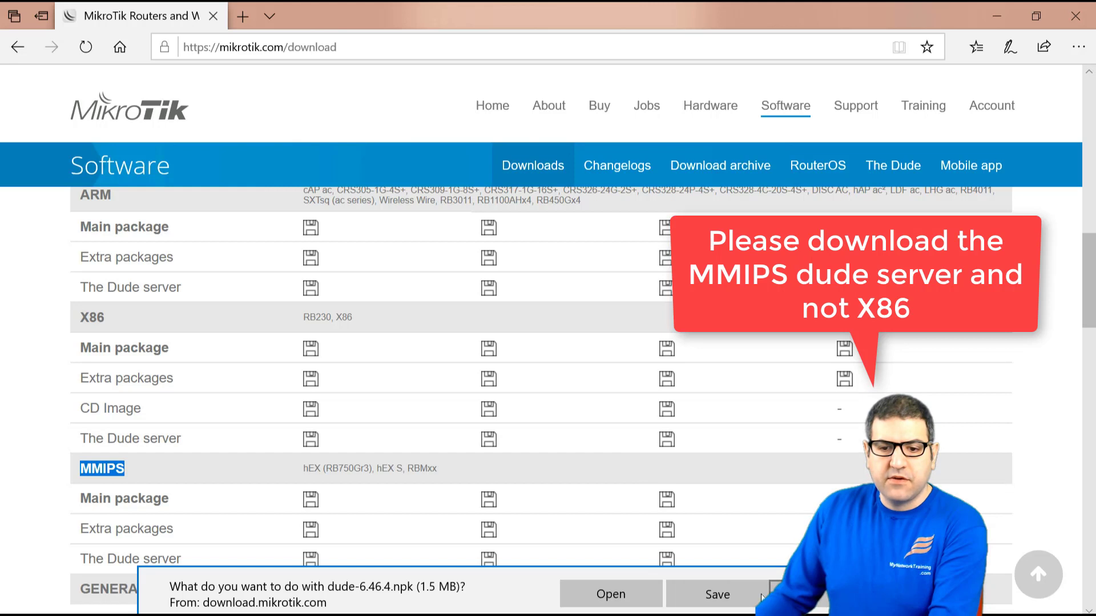
click(720, 597)
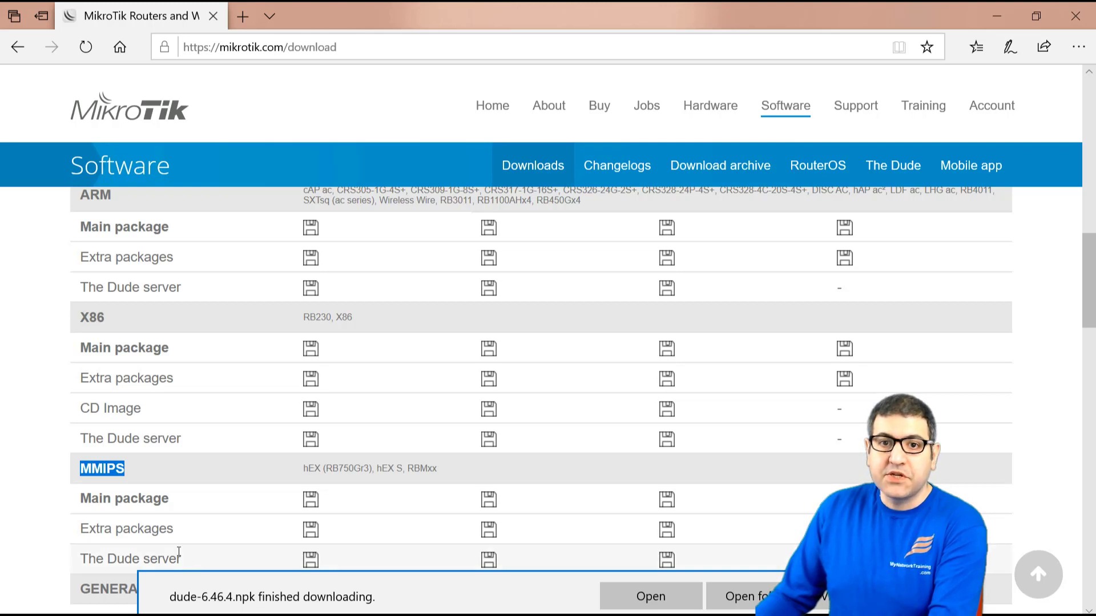
- Download The Dude client installer in version 6.46.4 (Stable) and save dude-install-6.46.4.exe
click(31, 360)
scroll(46, 366, up, 10)
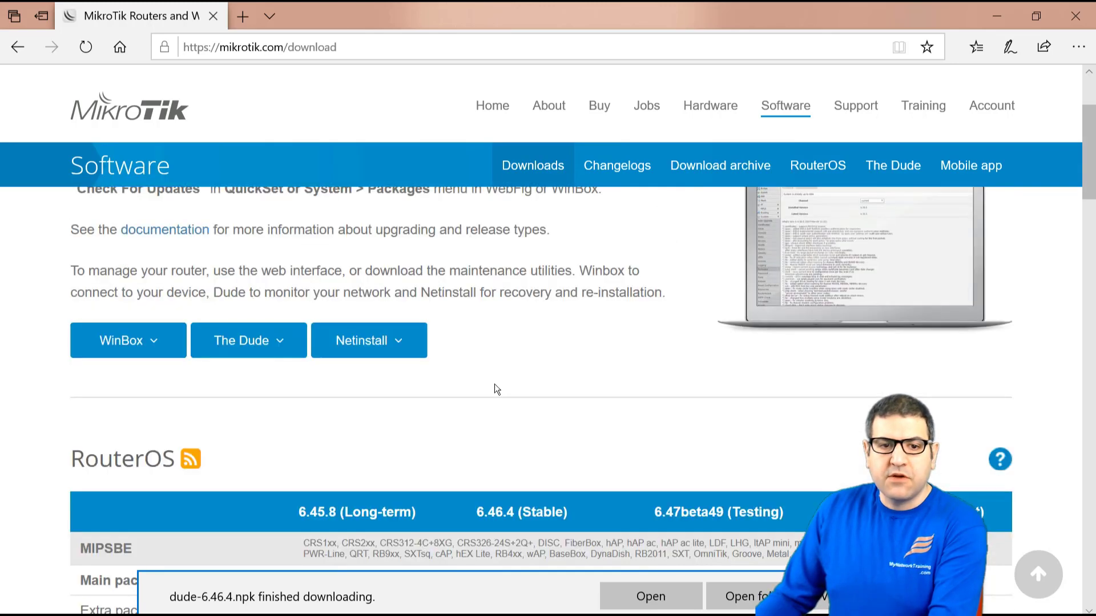
scroll(320, 371, up, 2)
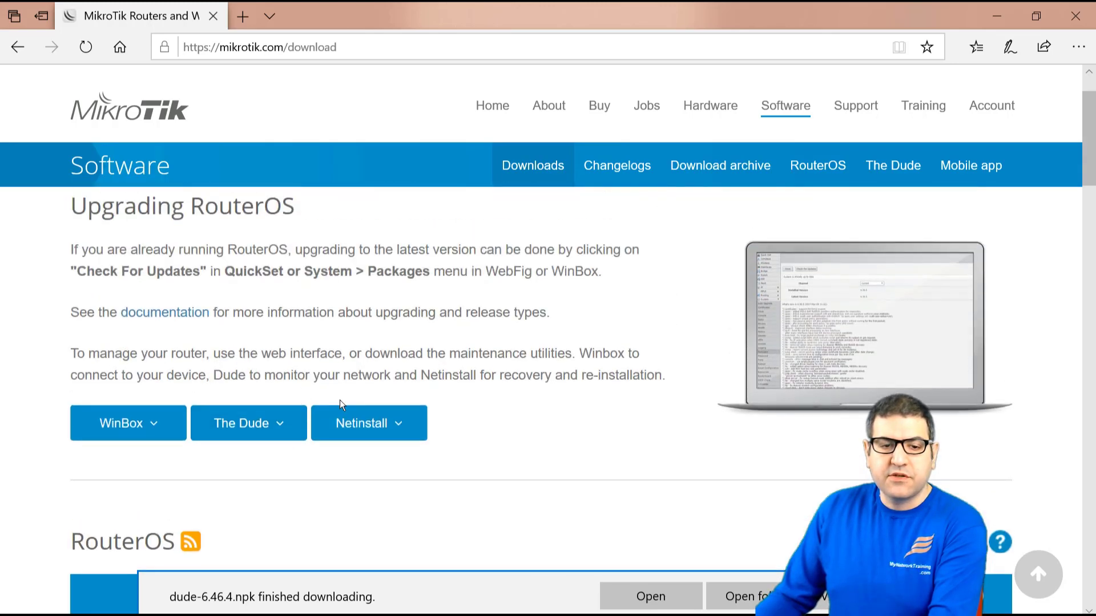
click(282, 433)
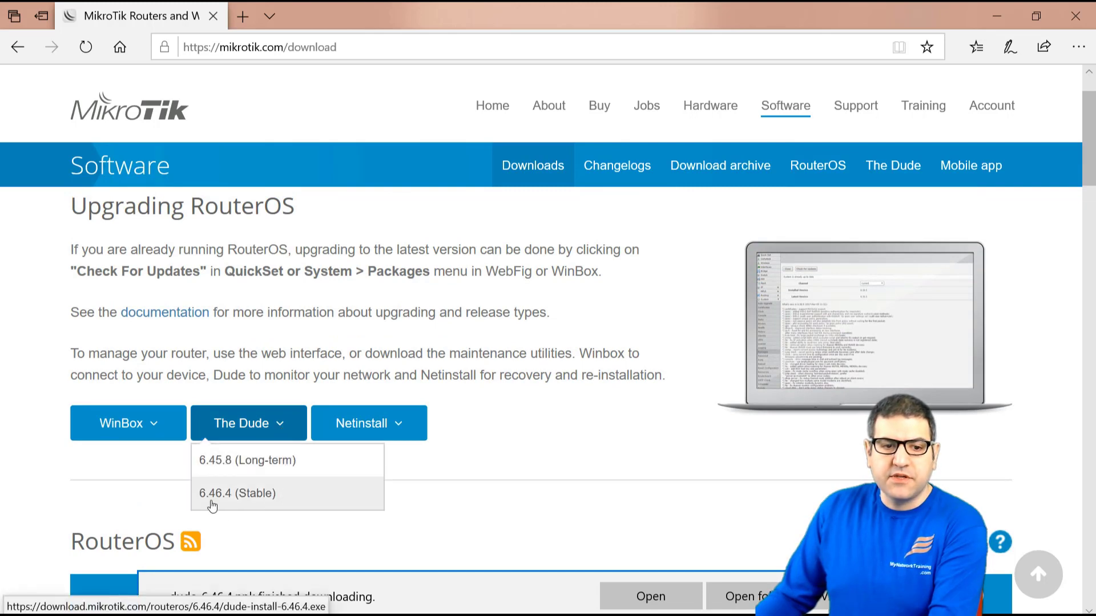
click(250, 494)
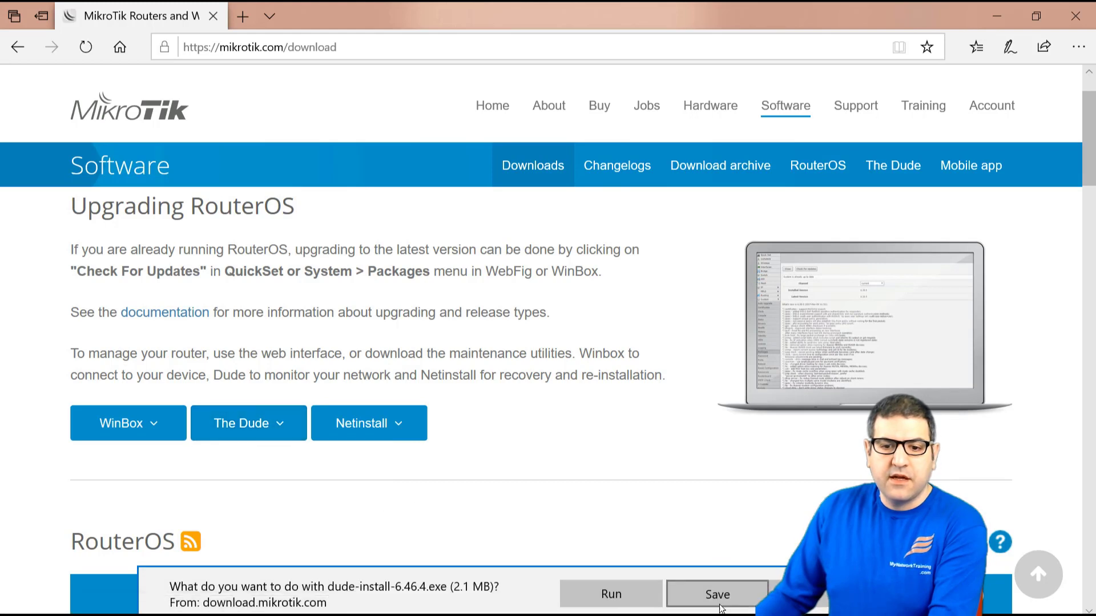
click(724, 598)
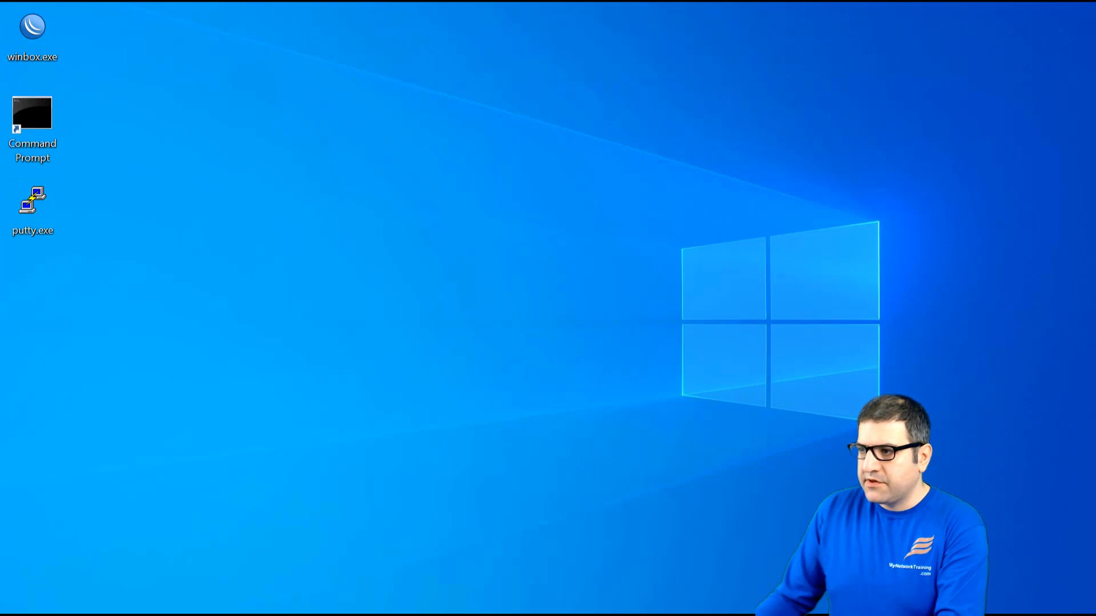
- Move the downloaded dude-6.46.4.npk and dude-install-6.46.4.exe files onto the Windows desktop
drag(638, 211, 43, 283)
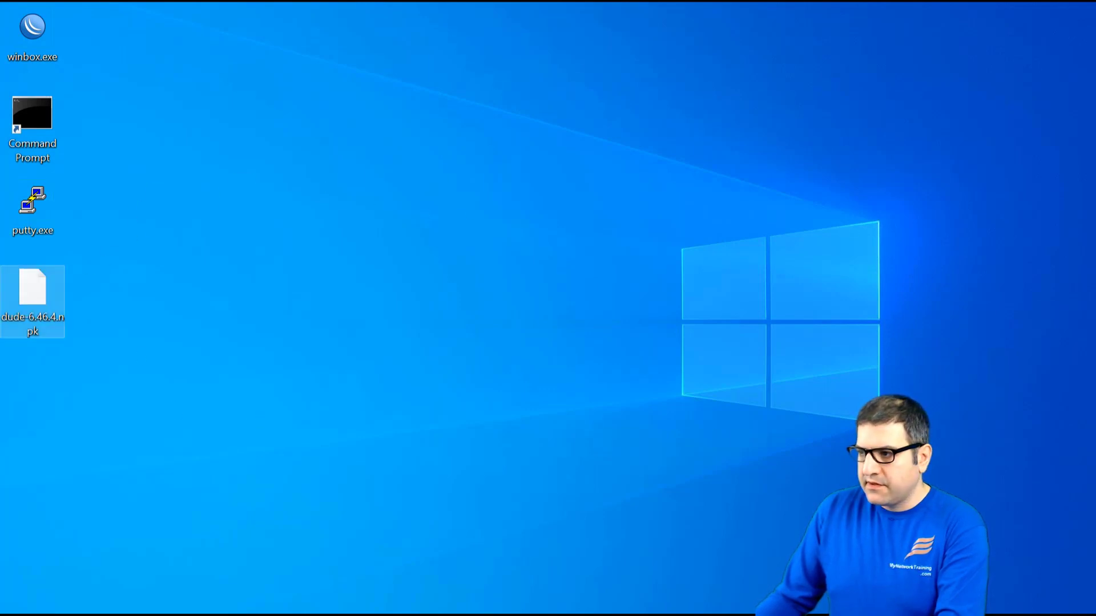
drag(1093, 309, 35, 376)
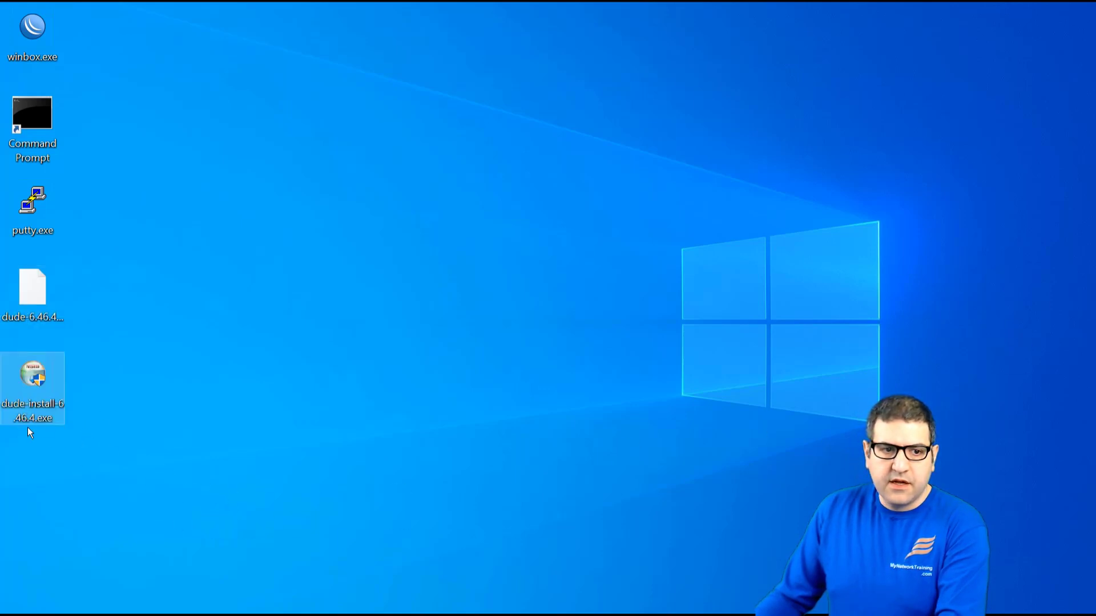
click(34, 293)
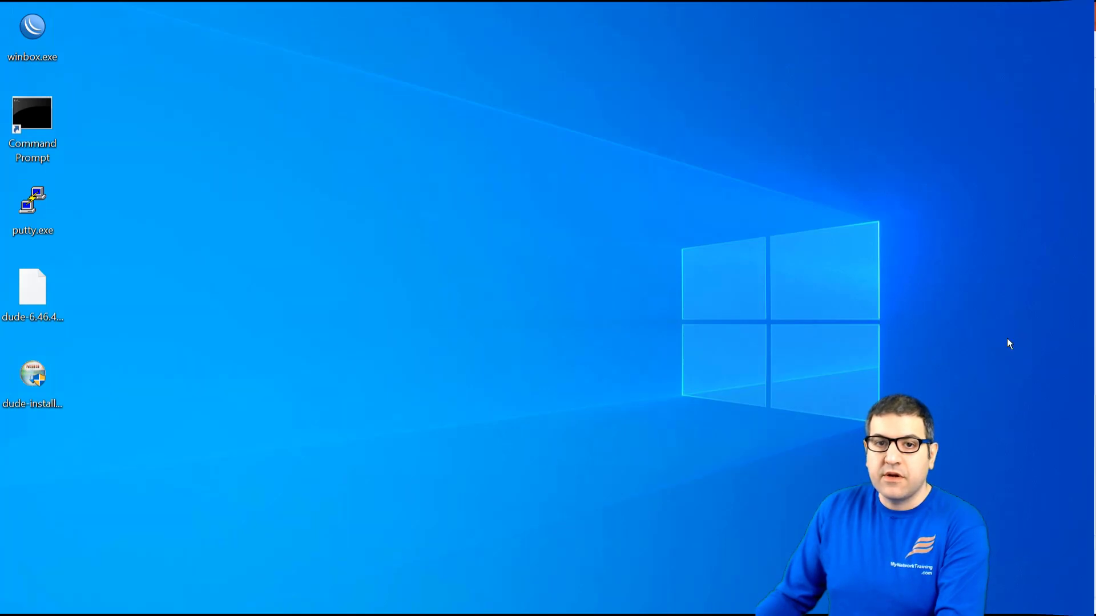
- Switch to OneNote and open the "Installing the Dude Server & Client" page
key(ctrl+super+Right)
mouse_move(758, 199)
mouse_down()
mouse_move(749, 212)
mouse_move(809, 198)
mouse_up()
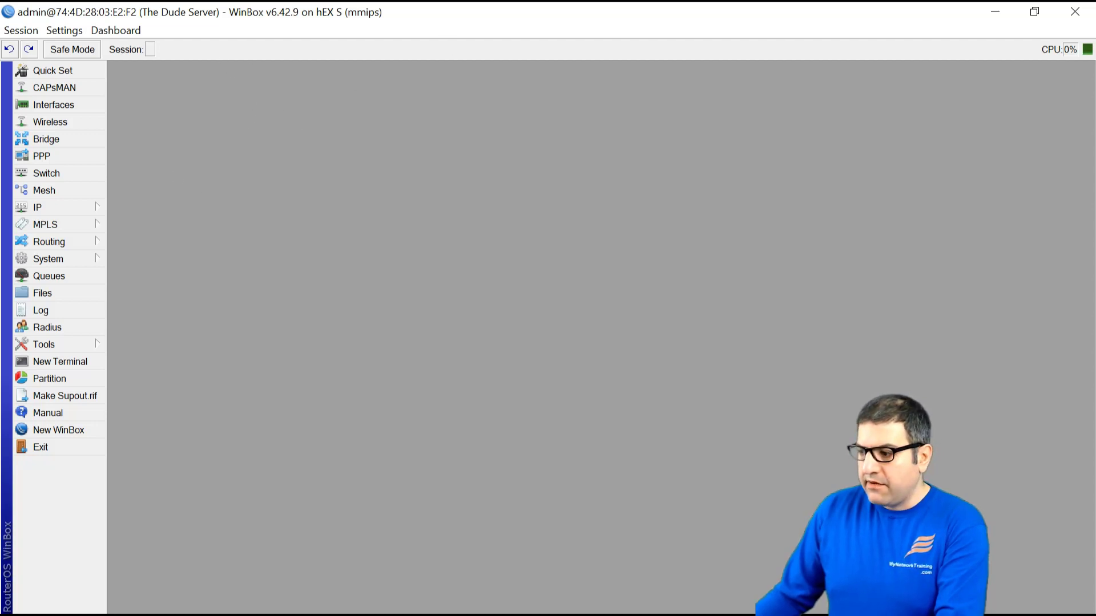
key(alt+Tab)
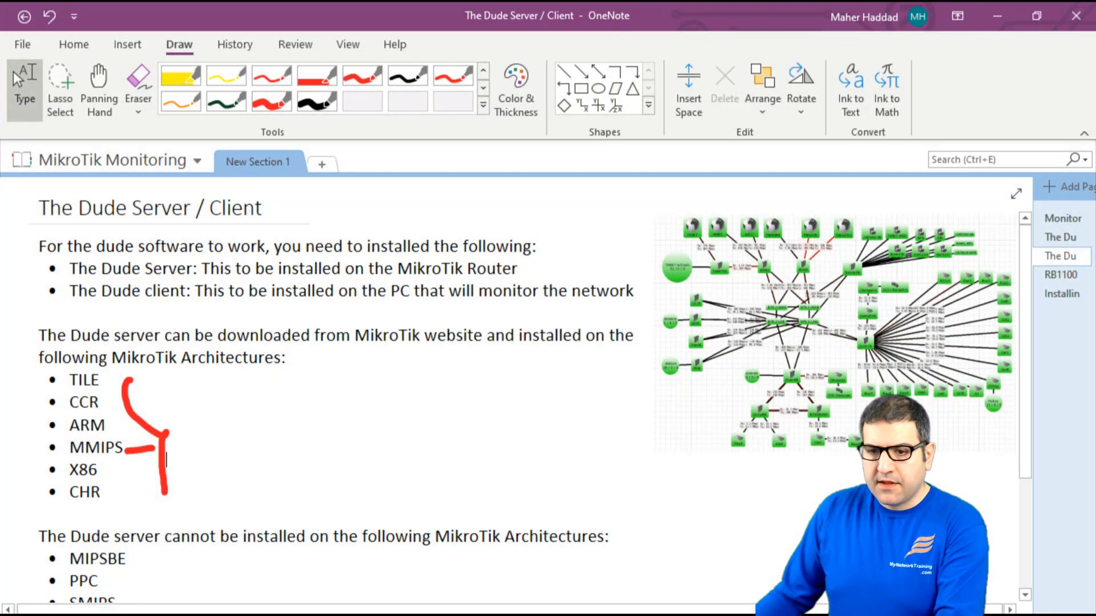
click(1062, 294)
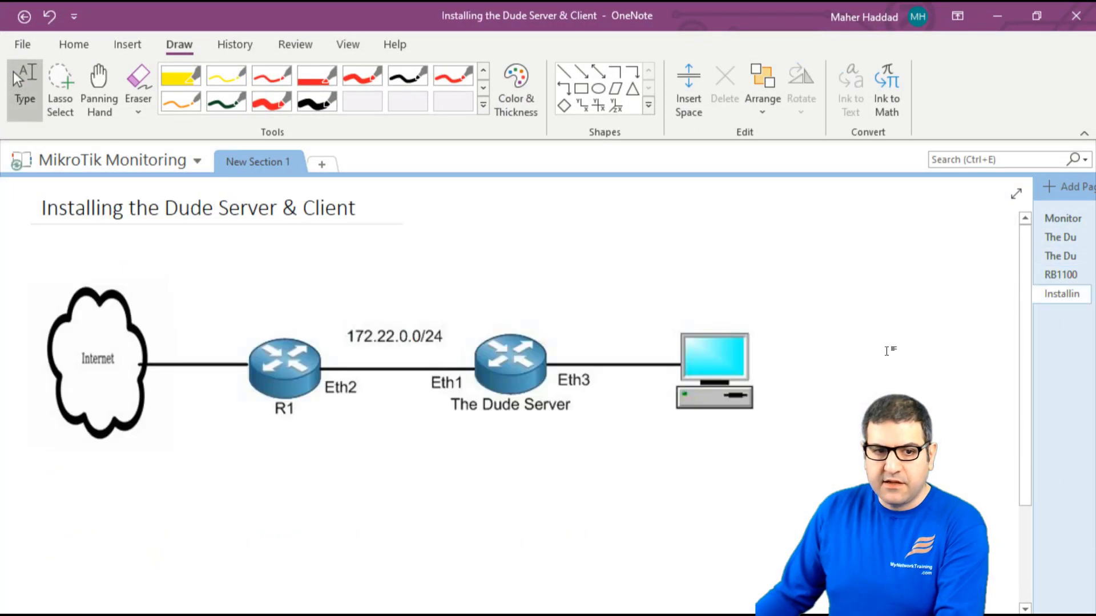
- Annotate the network diagram in thick red ink with arrows at R1 and The Dude Server, a handwritten note above, and dots at Eth1 and Eth3
click(271, 101)
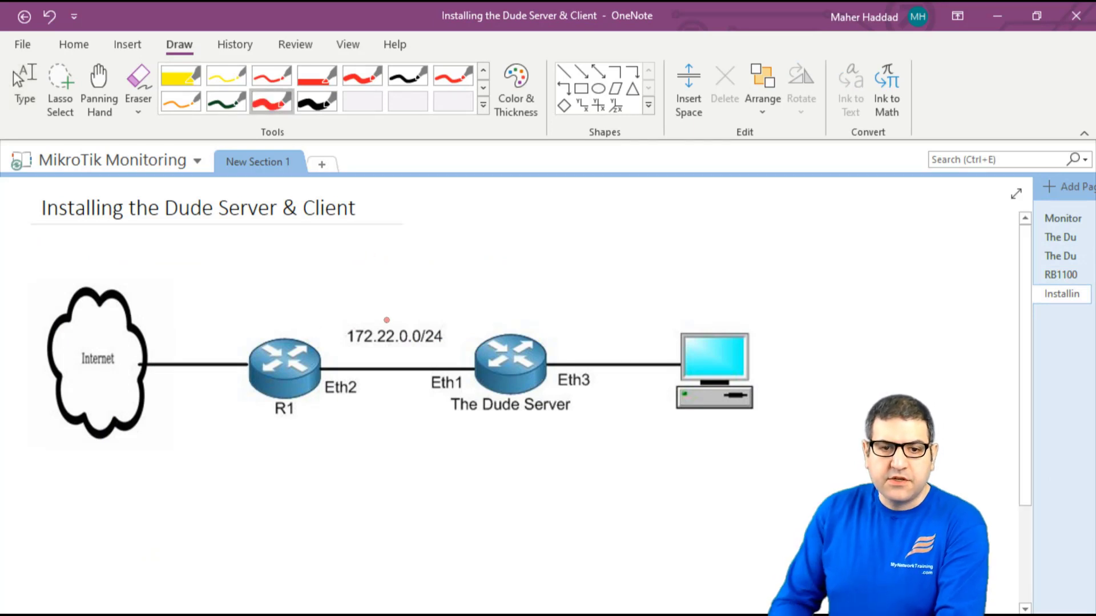
mouse_move(486, 297)
mouse_down()
mouse_move(489, 317)
mouse_move(501, 313)
mouse_move(333, 326)
mouse_up()
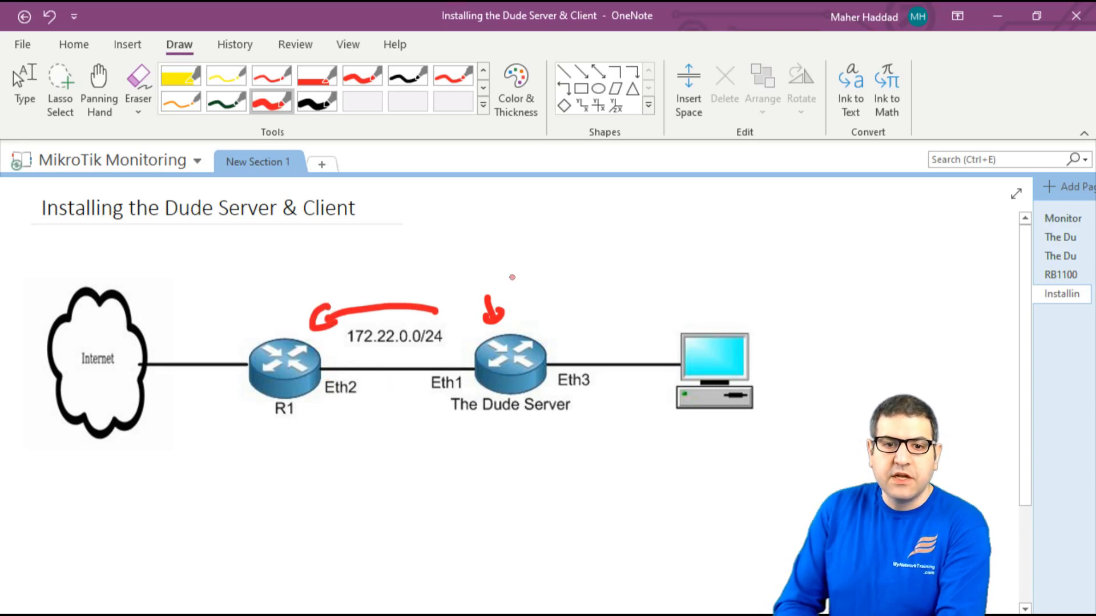
mouse_move(498, 252)
mouse_down()
mouse_move(491, 265)
mouse_move(582, 232)
mouse_move(598, 281)
mouse_up()
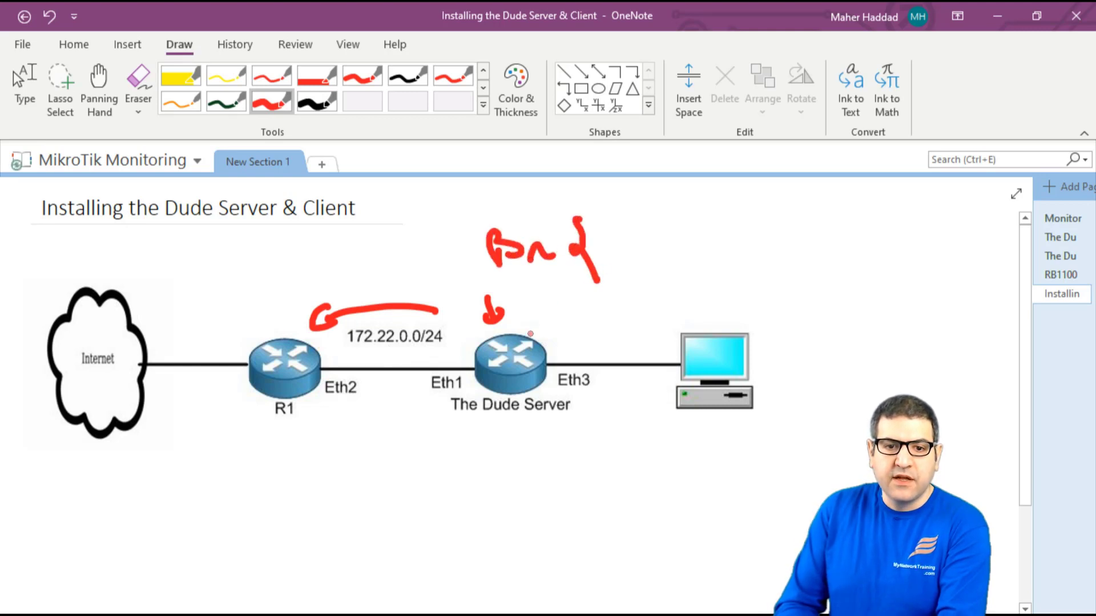
click(552, 363)
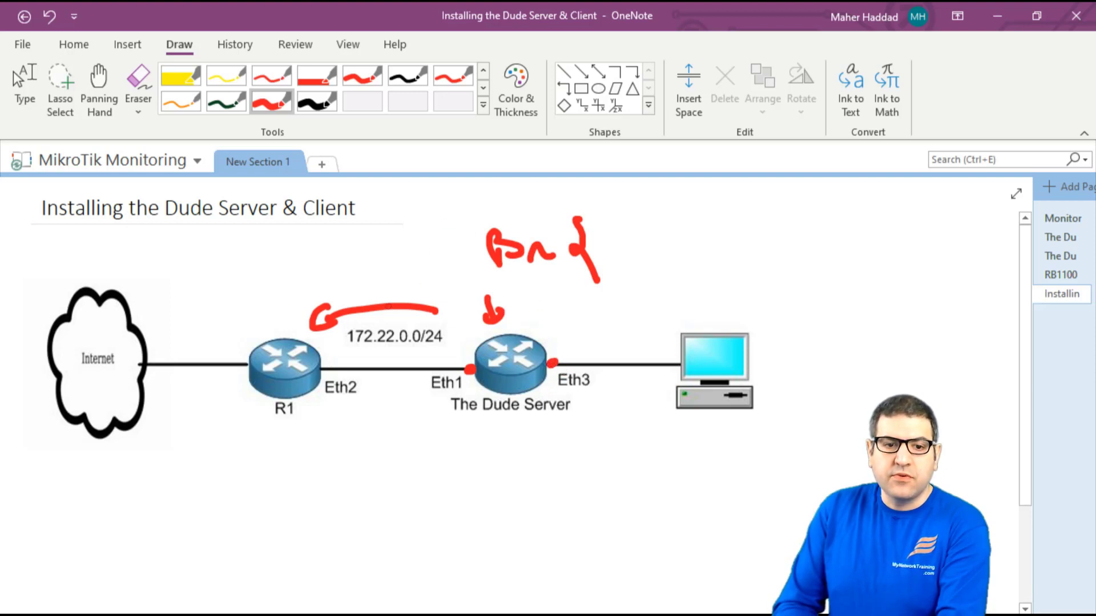
mouse_move(393, 268)
mouse_down()
mouse_move(479, 238)
mouse_move(463, 258)
mouse_up()
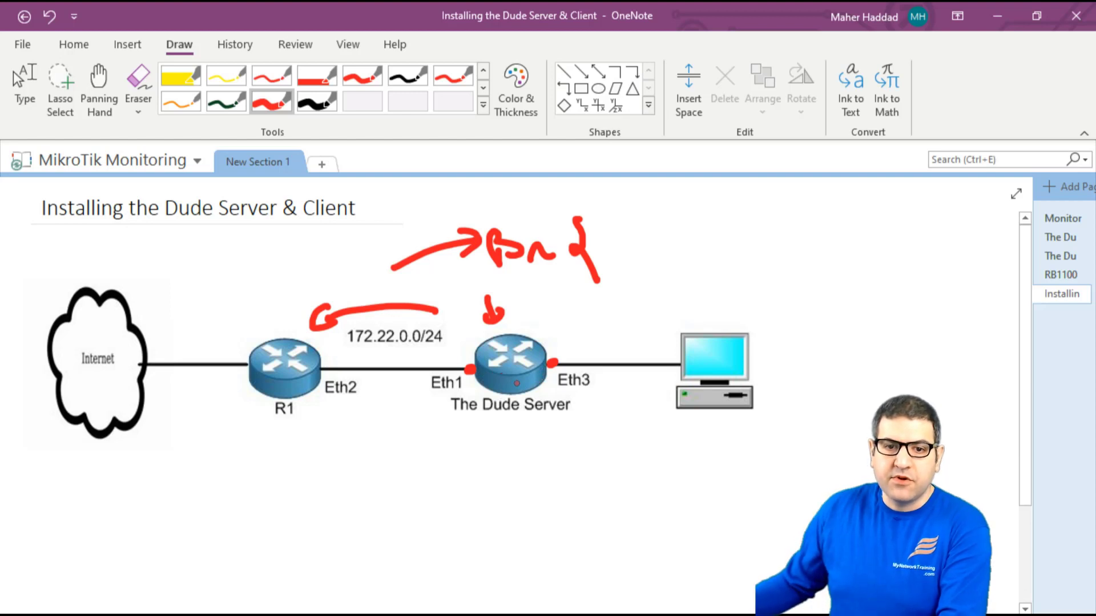
key(Escape)
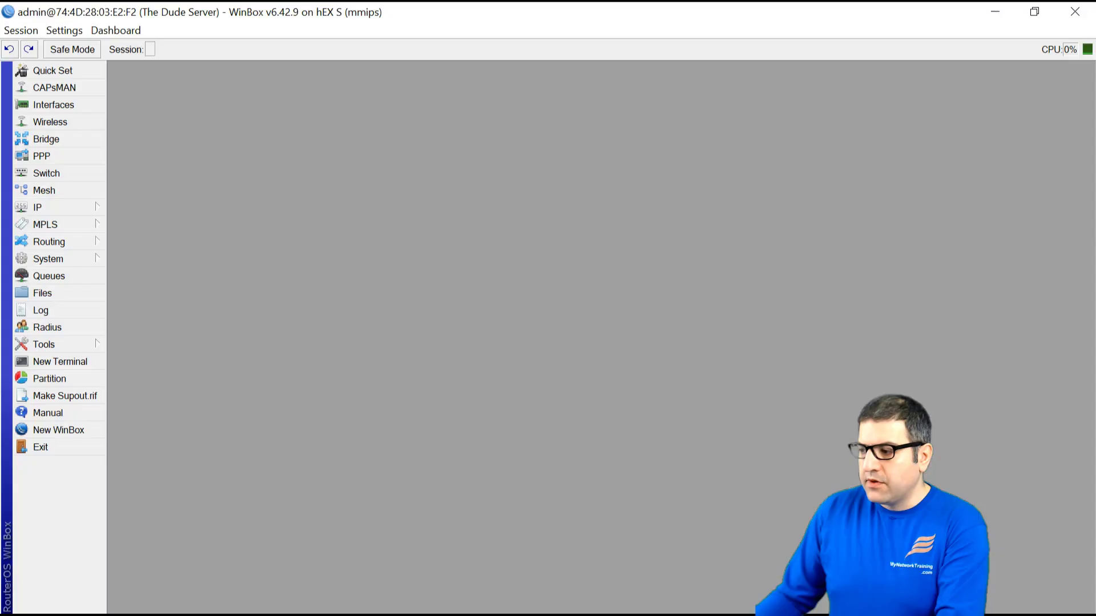
- Switch to WinBox and create a bridge interface named bridge1 with the default settings
key(alt+Tab)
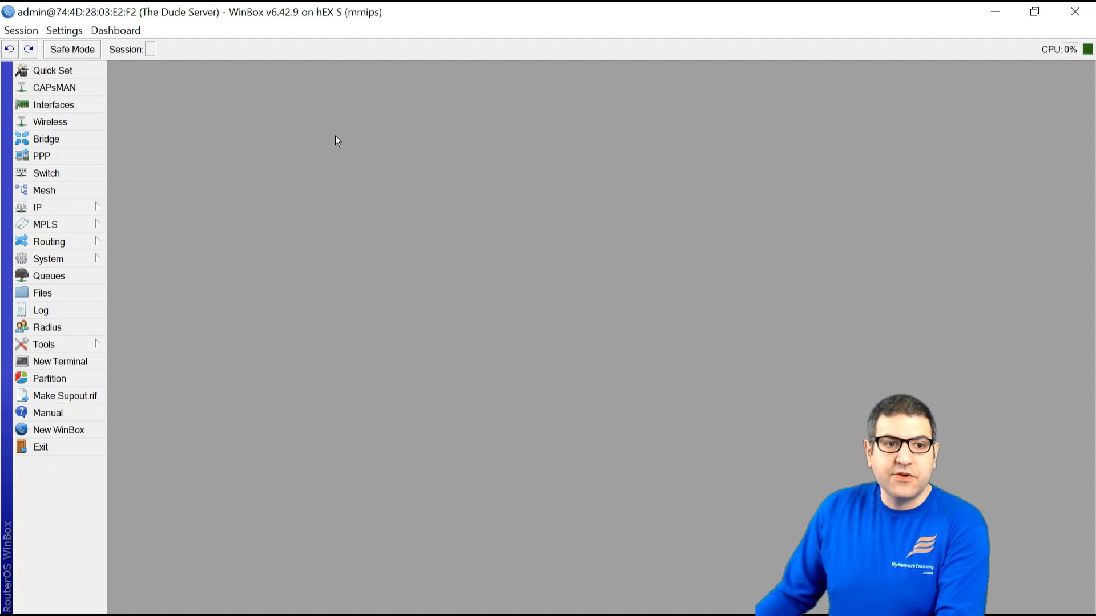
click(82, 137)
click(128, 91)
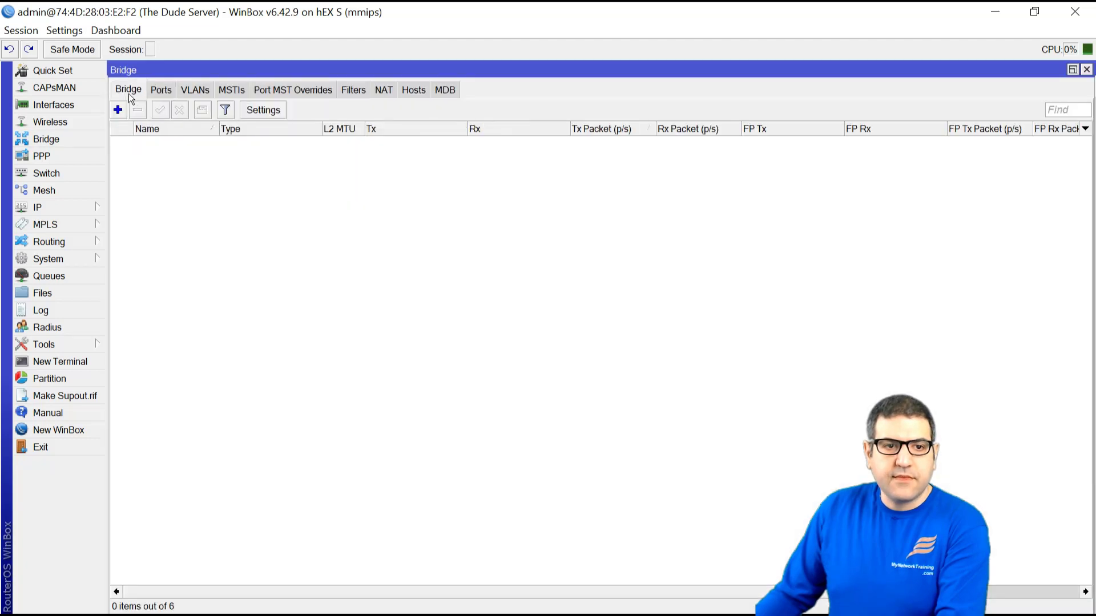
click(117, 109)
click(1045, 96)
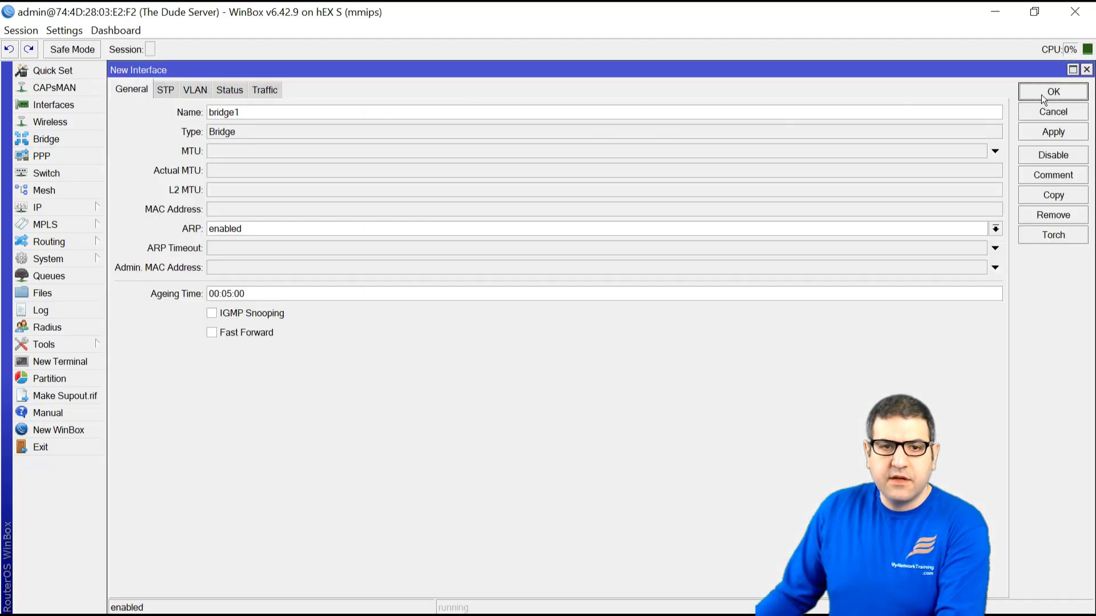
- Add a bridge port assigning all interfaces to bridge1, and reconnect to The Dude Server router
click(161, 89)
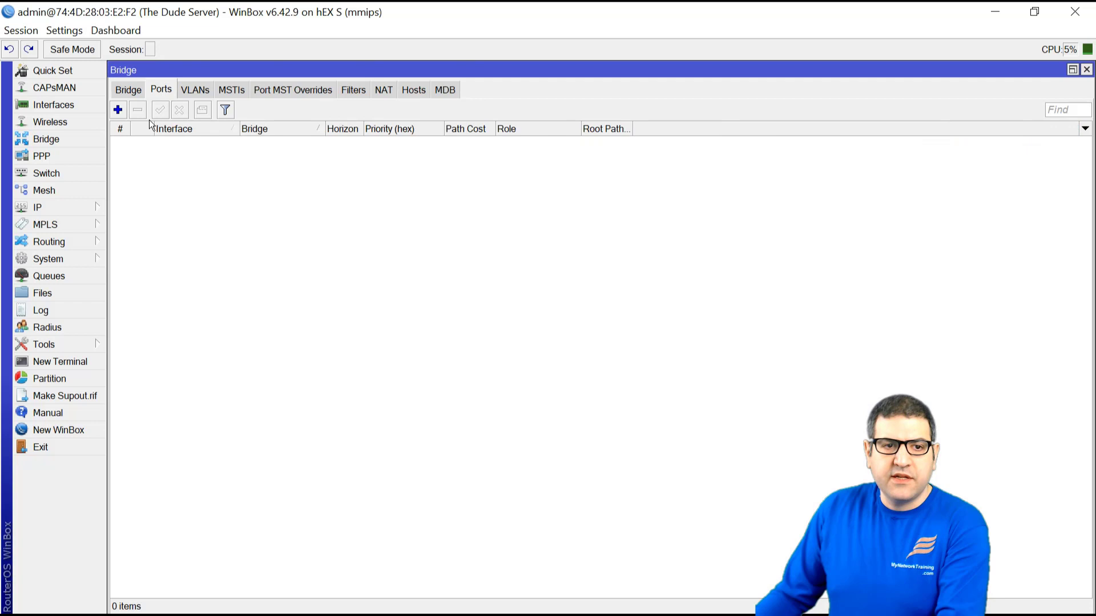
click(117, 109)
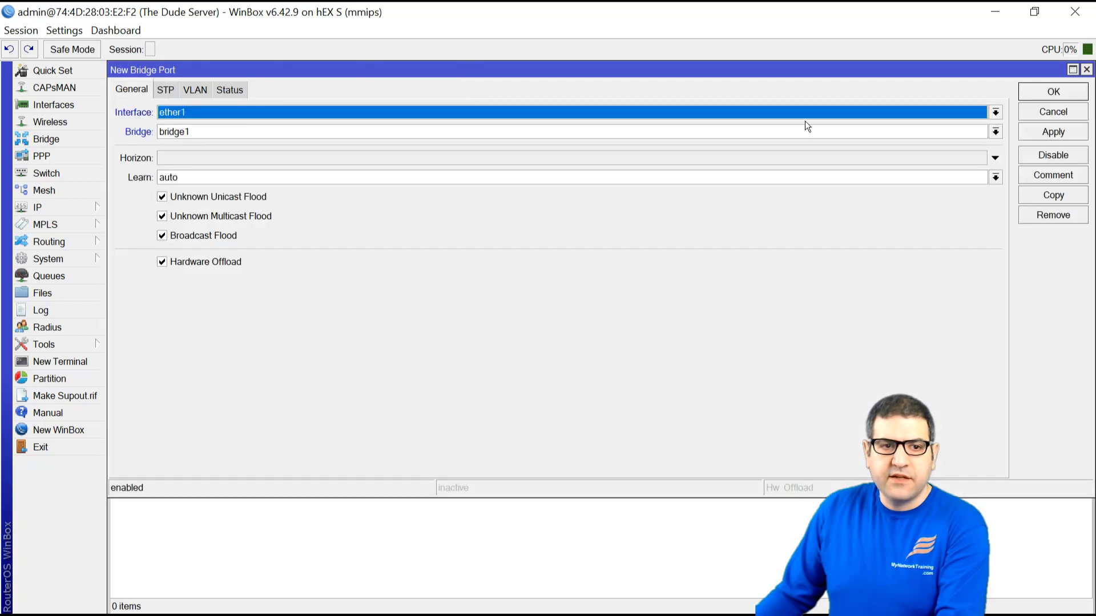
click(587, 113)
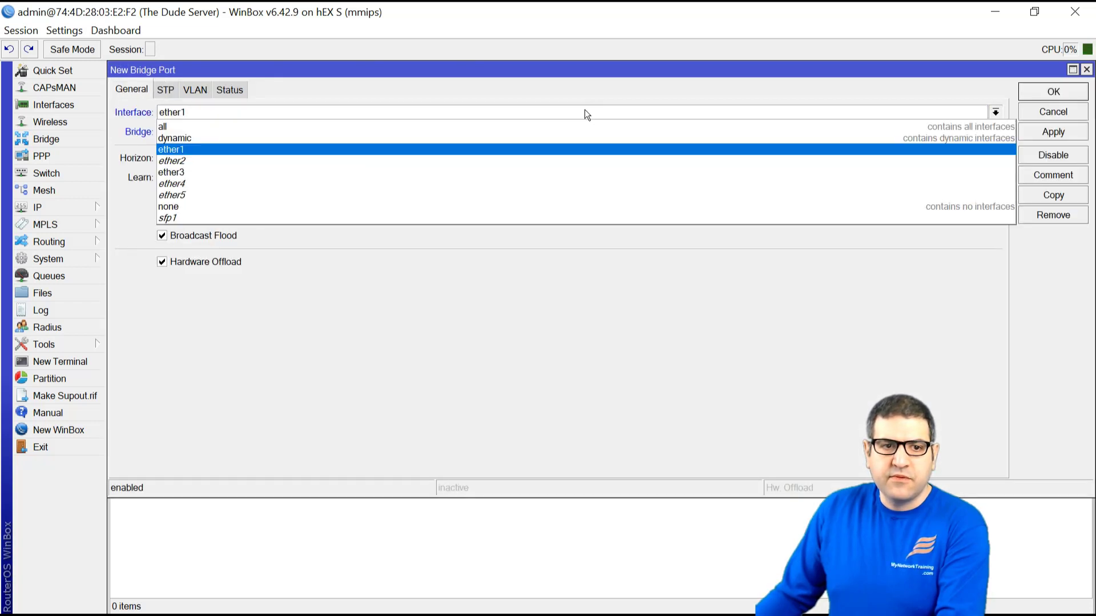
click(524, 126)
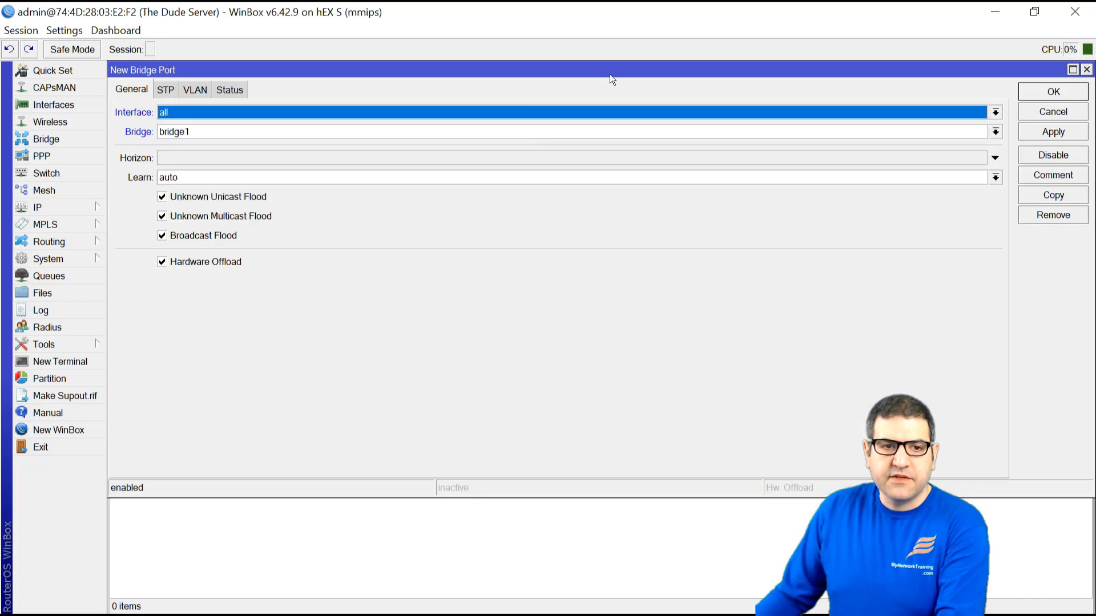
click(1063, 91)
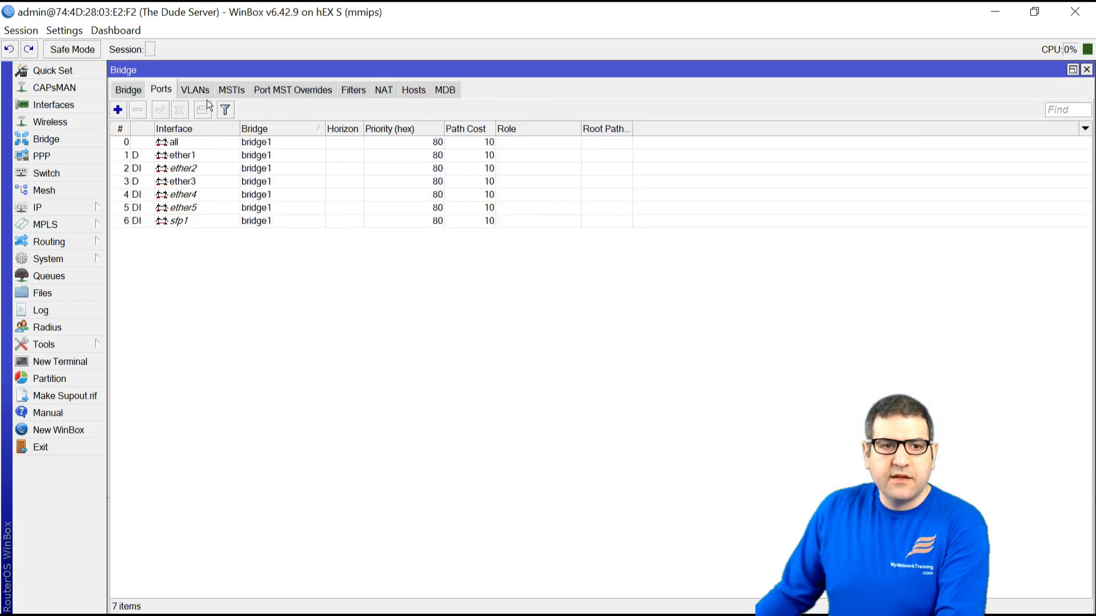
click(188, 155)
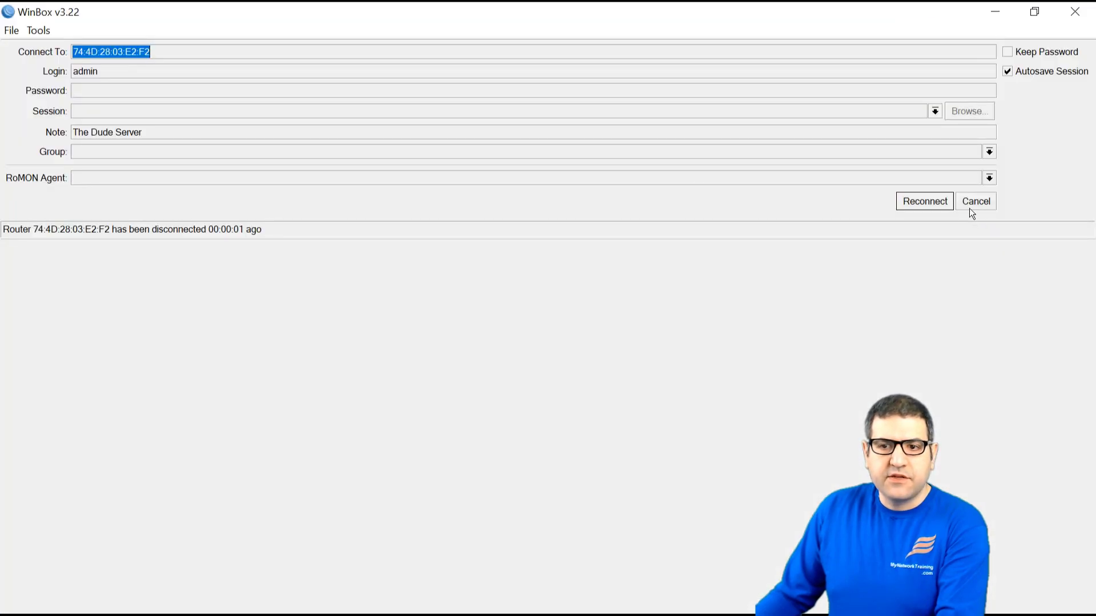
click(924, 201)
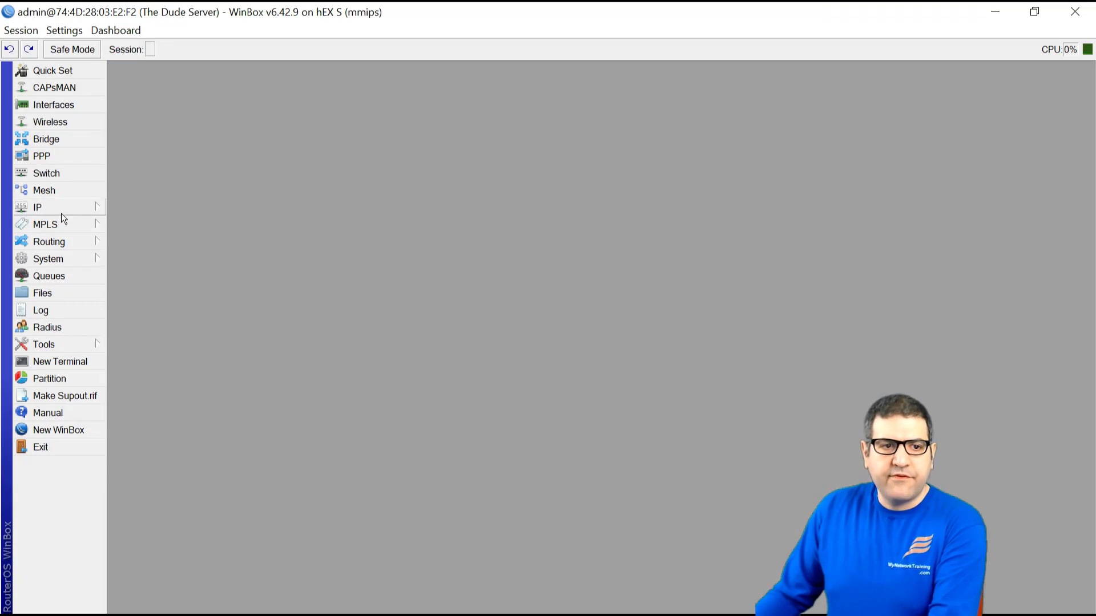
- Add a DHCP client on the bridge1 interface, keeping peer DNS, peer NTP and the default route enabled
click(62, 207)
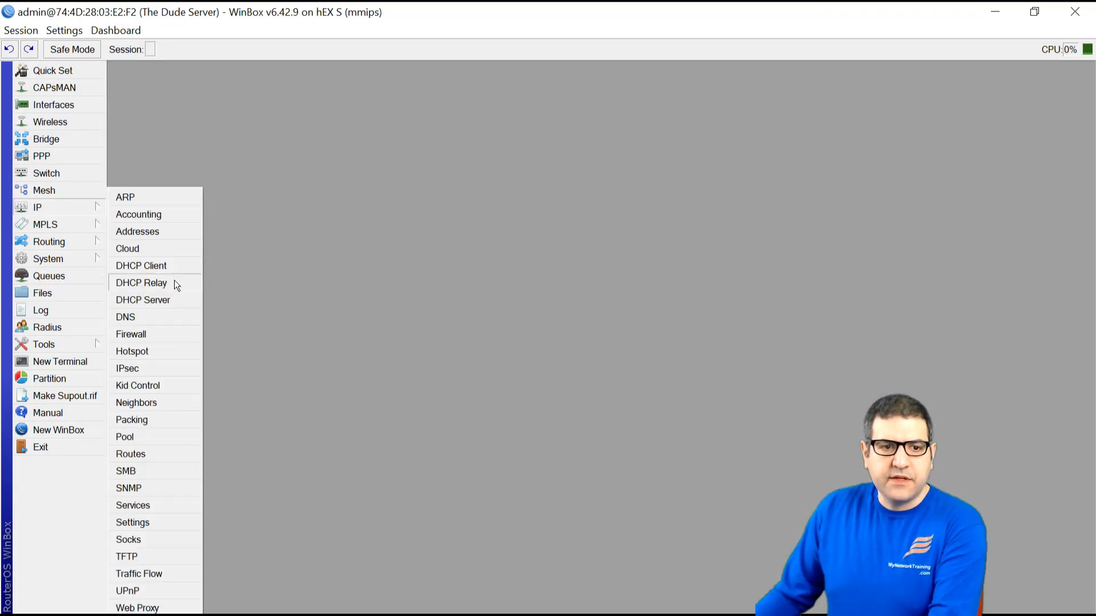
click(166, 263)
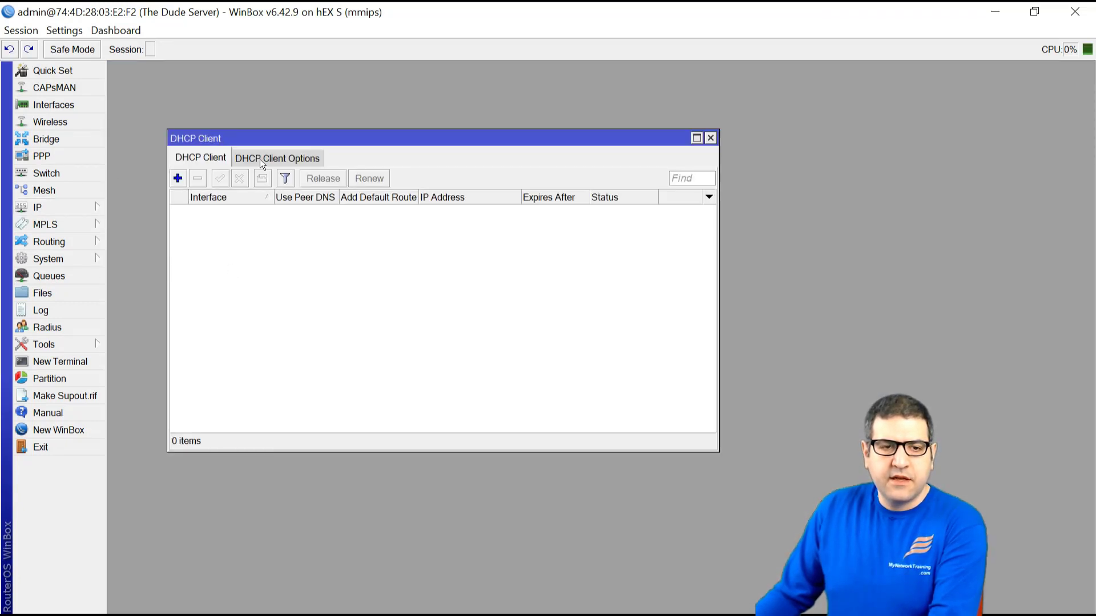
click(178, 178)
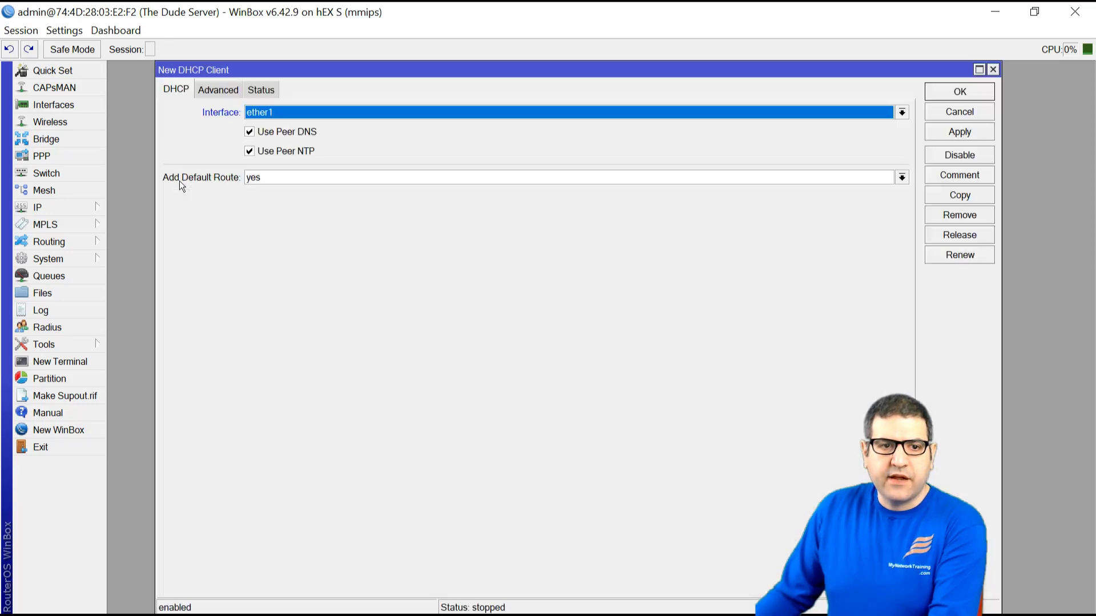
click(277, 113)
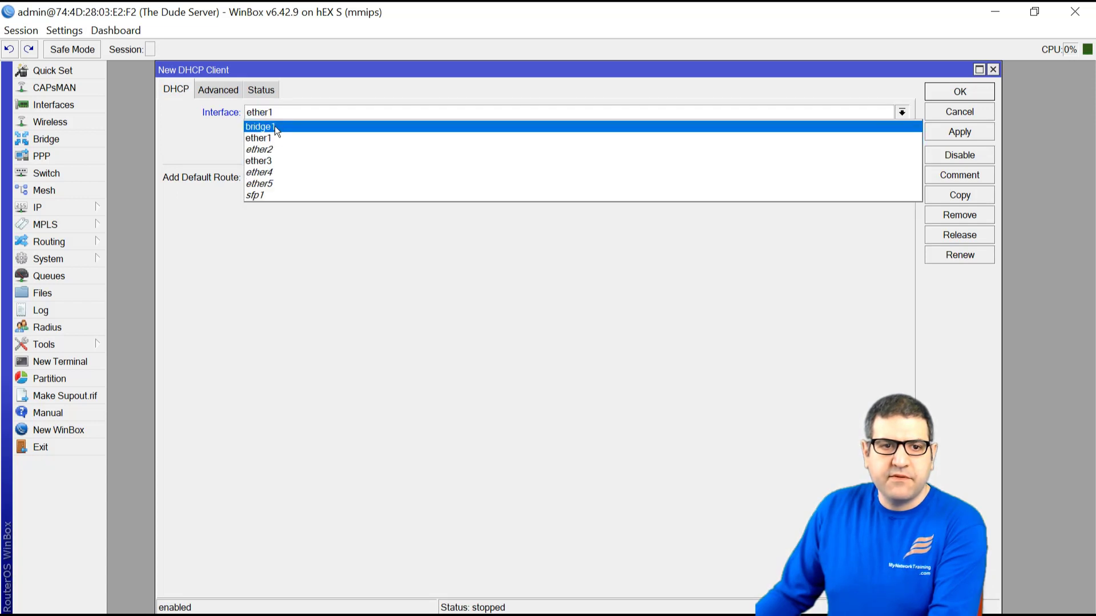
click(275, 125)
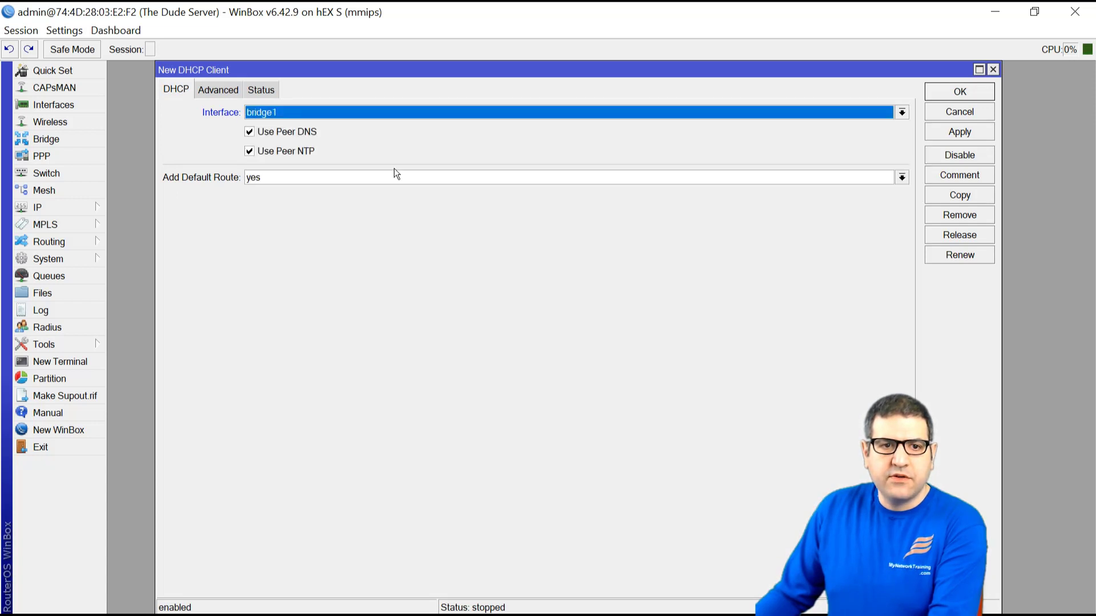
click(959, 91)
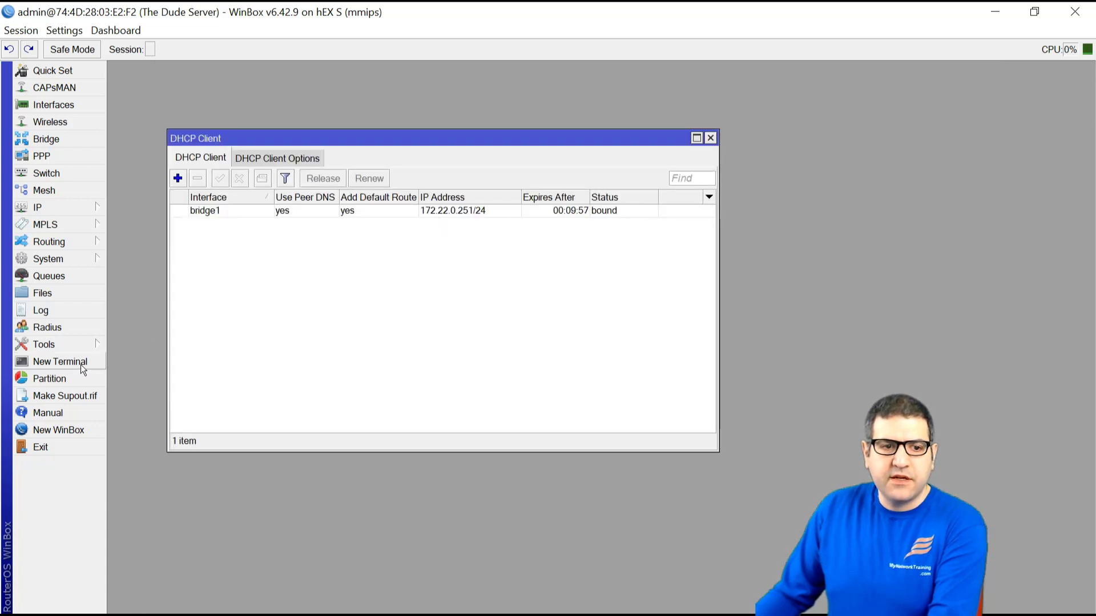
key(Escape)
- Ping google.com from a new router terminal to test internet access, and close the terminal
click(61, 361)
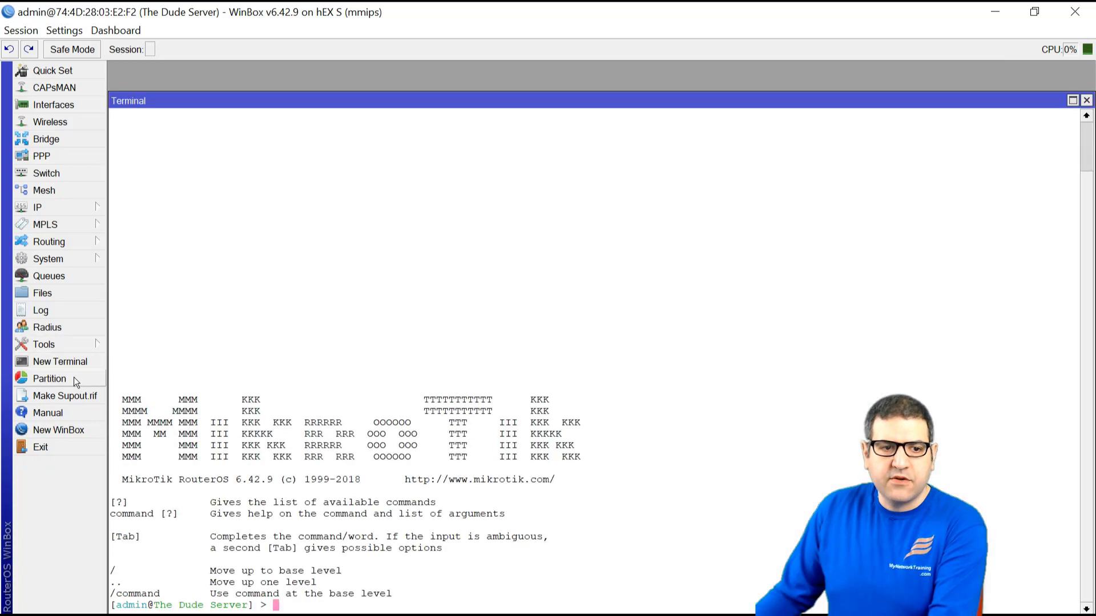
text(ping )
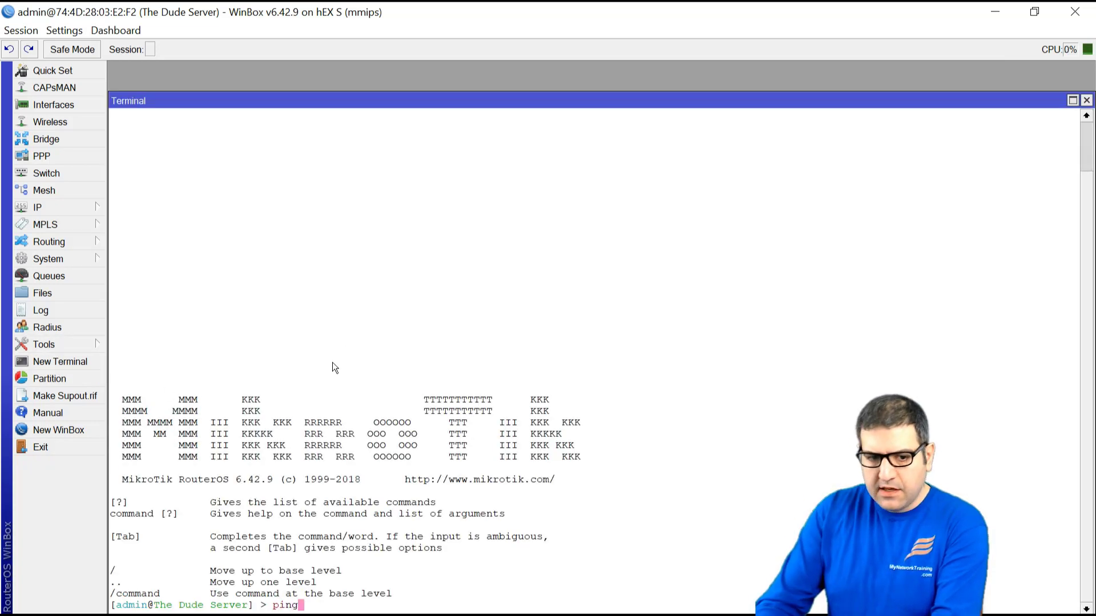
text(google.com)
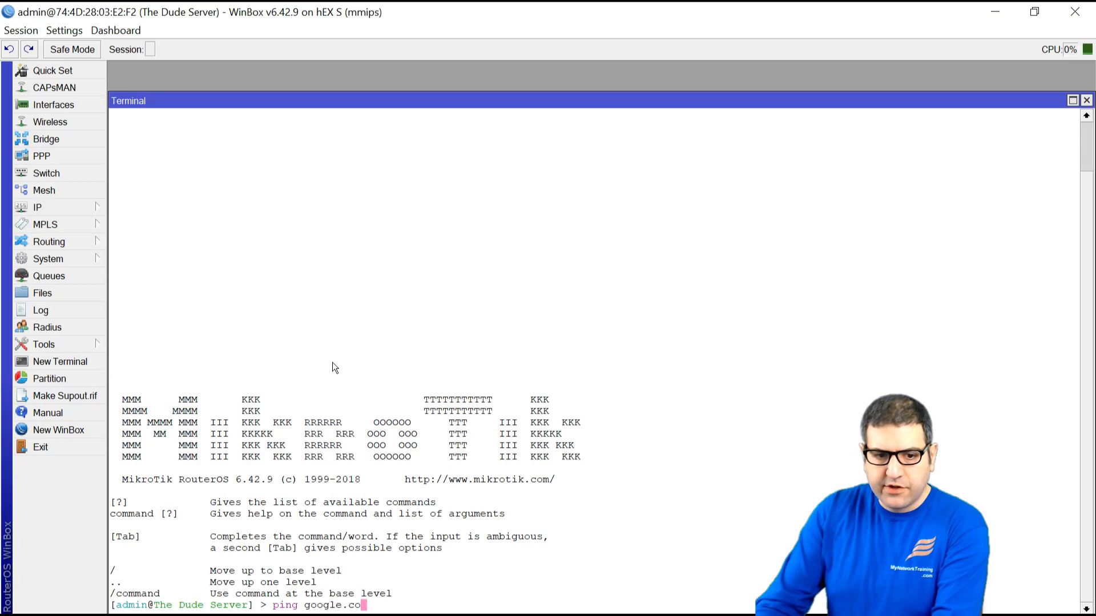
key(Return)
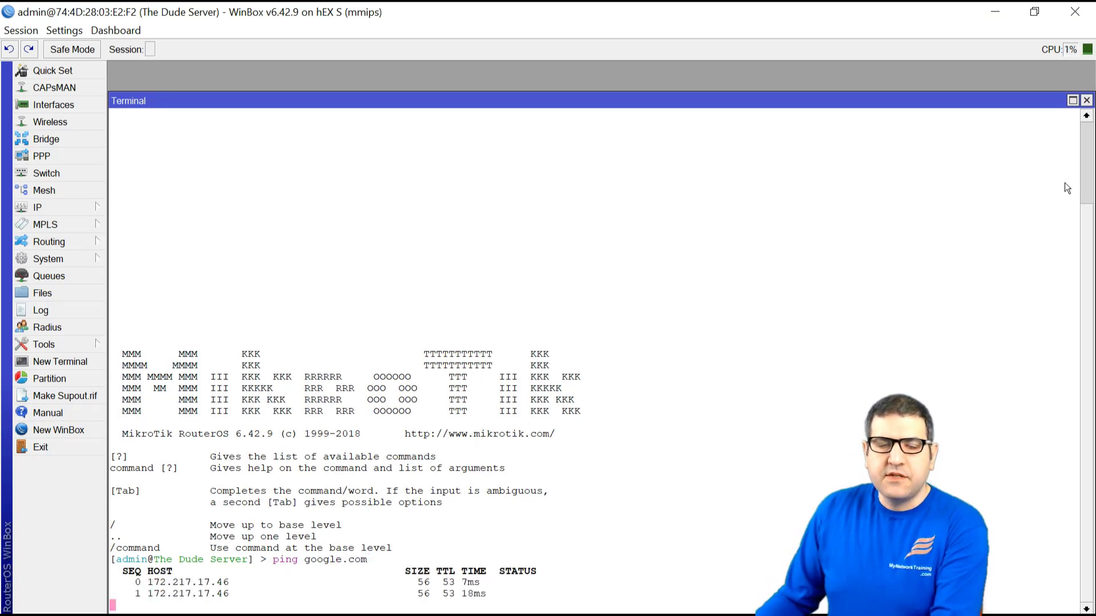
click(1086, 101)
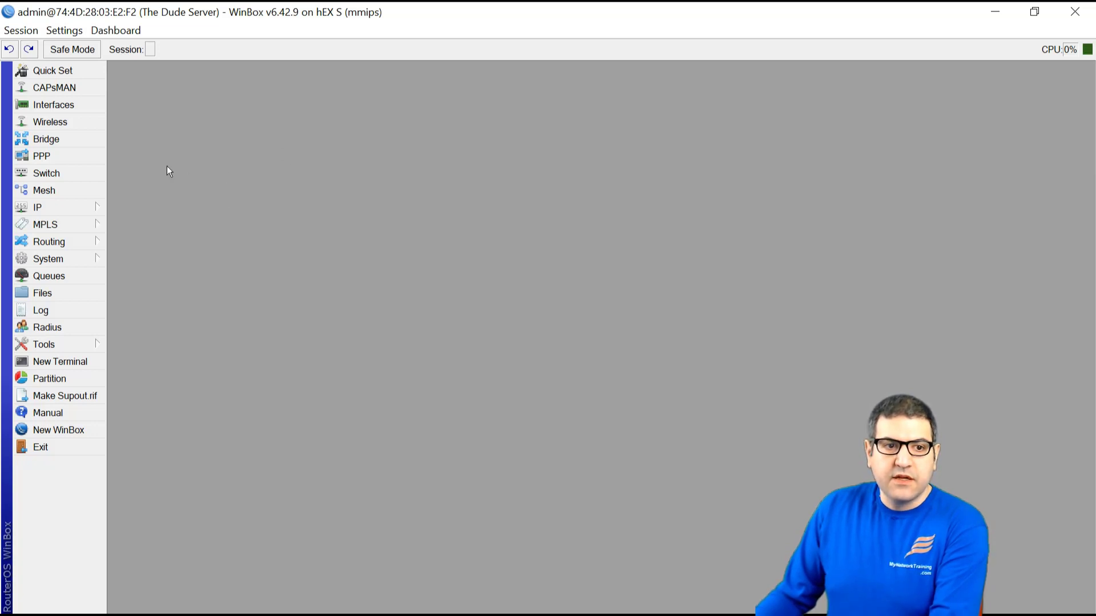
- Check the router's packages for updates on the current channel, and download and install RouterOS 6.46.4
click(78, 255)
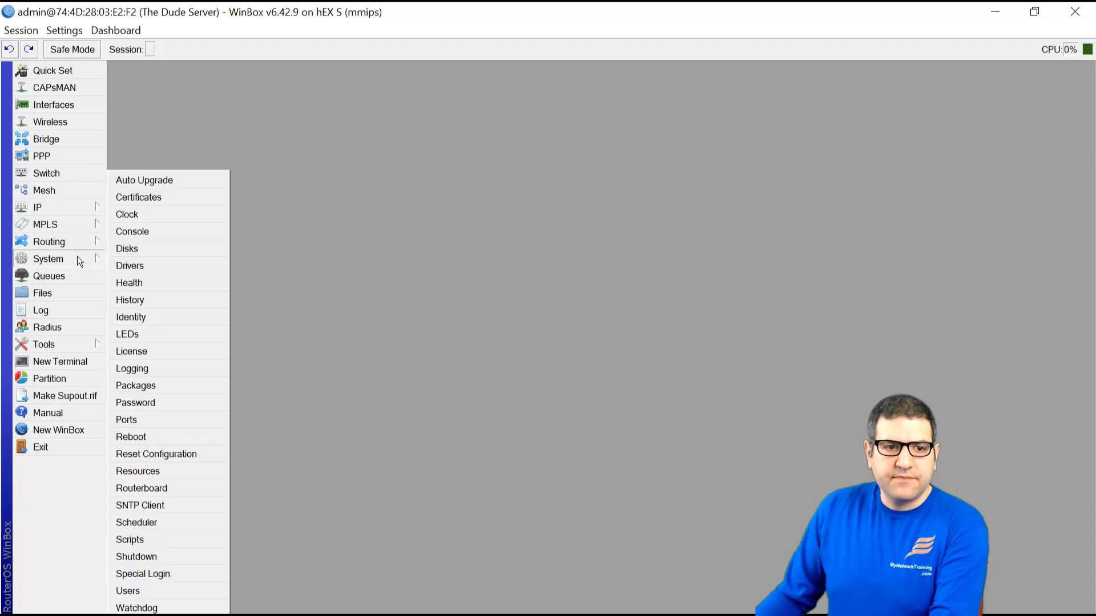
click(167, 386)
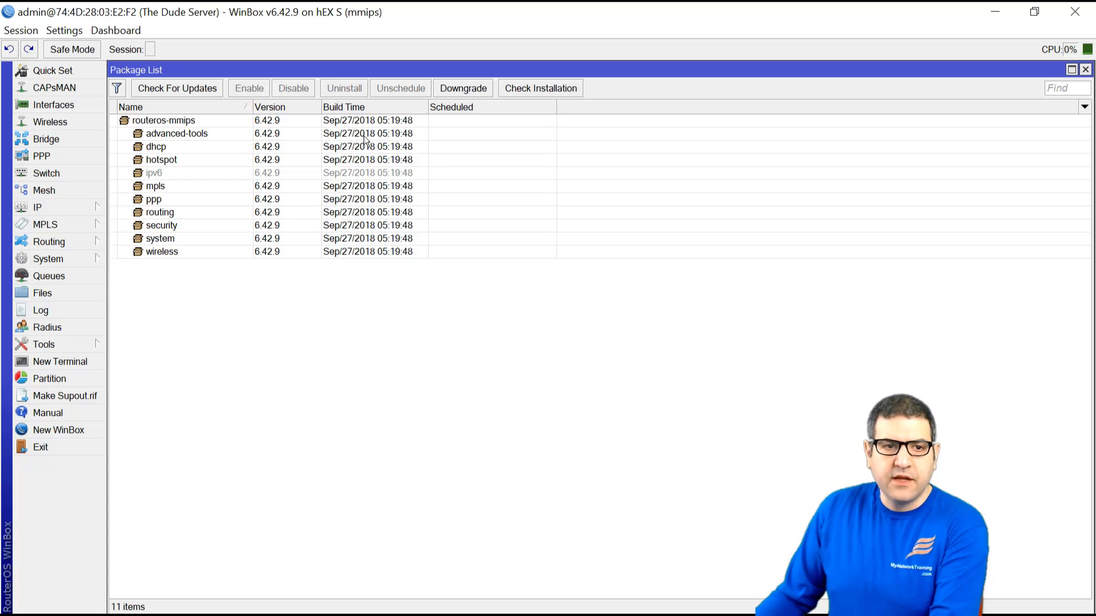
click(195, 89)
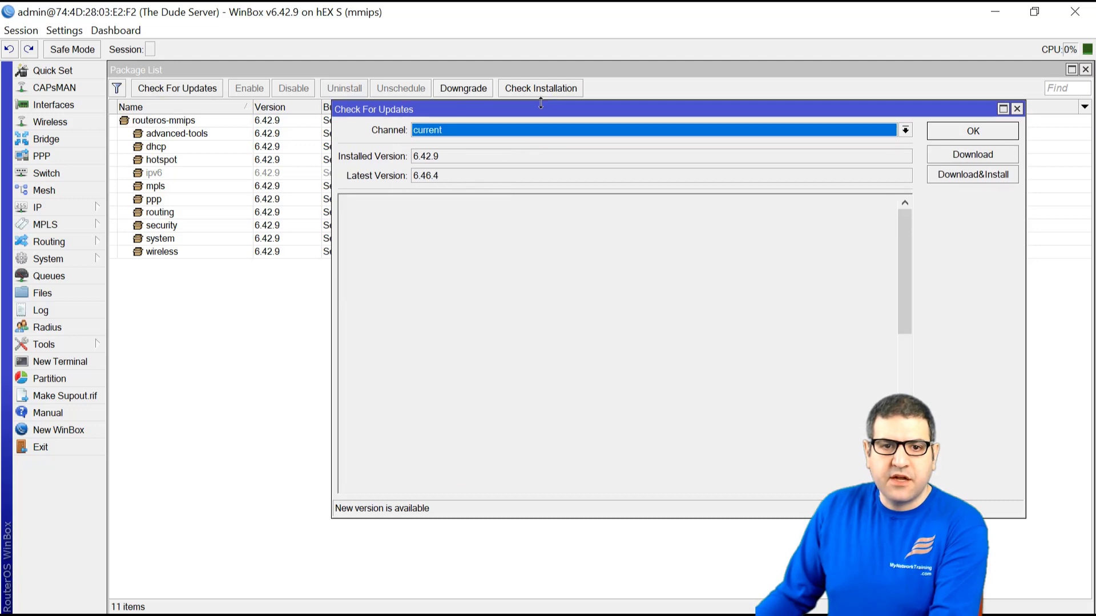
drag(531, 105, 322, 123)
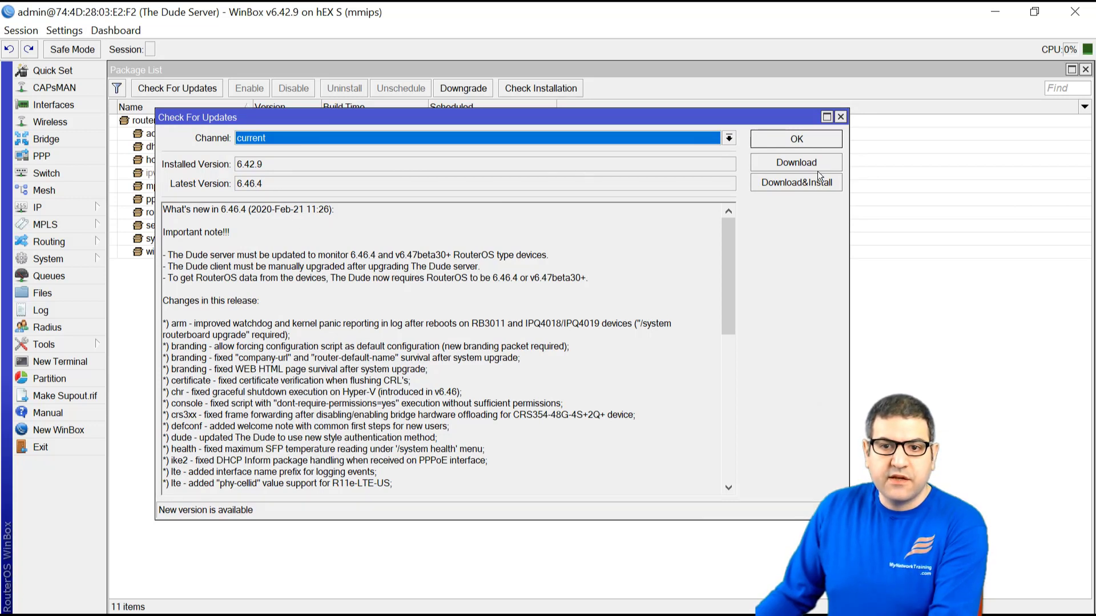
click(801, 181)
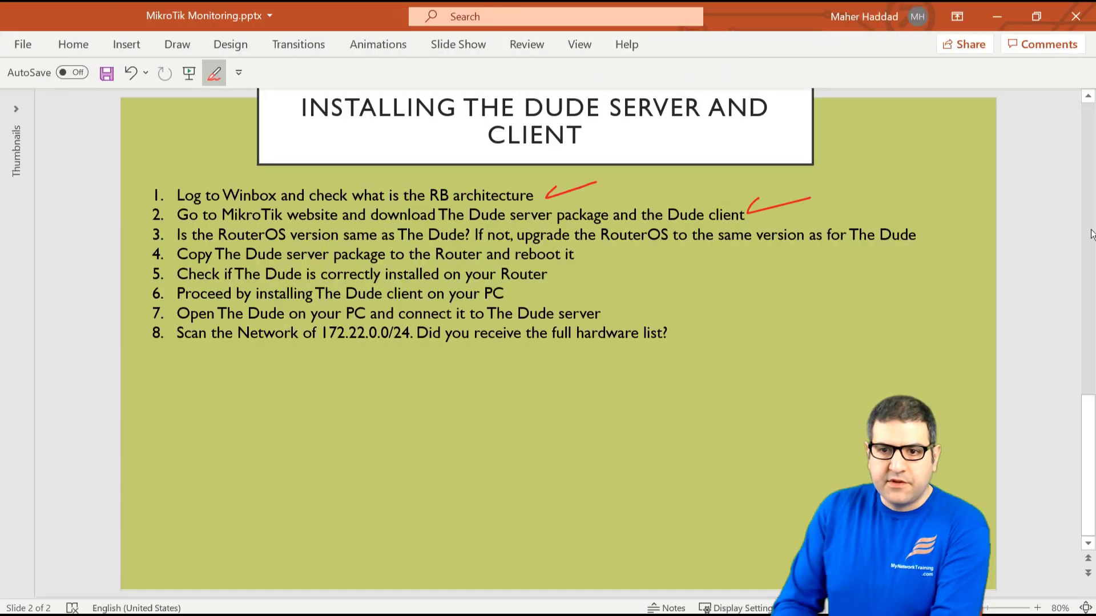
- Tick off item 3 on the PowerPoint checklist slide in red ink, and switch back to a cleared WinBox workspace
mouse_move(928, 228)
mouse_down()
mouse_move(925, 242)
mouse_move(981, 225)
mouse_up()
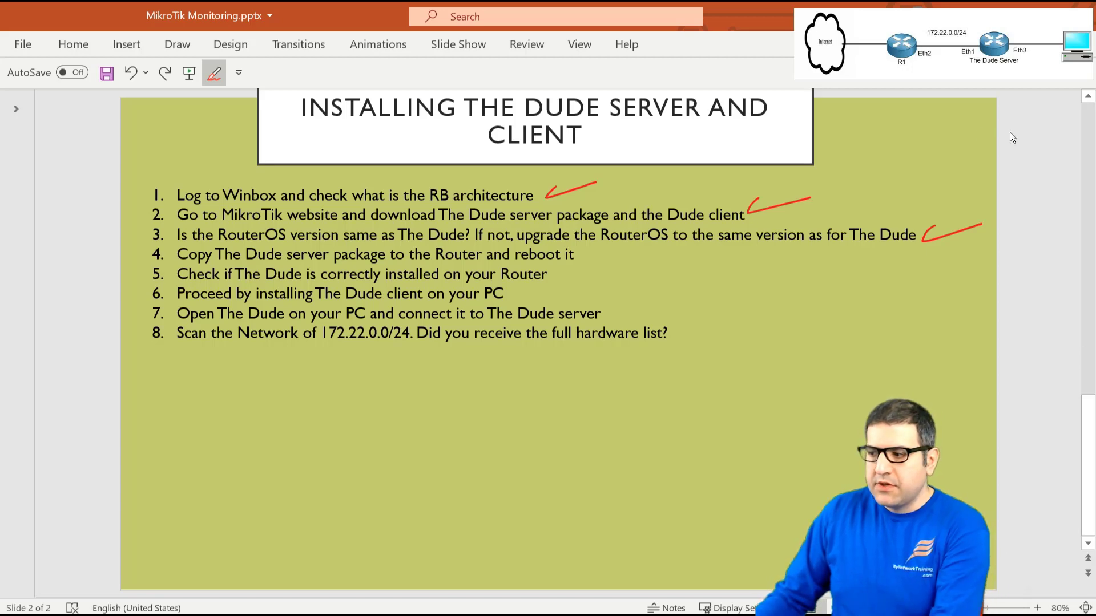
key(alt+Tab)
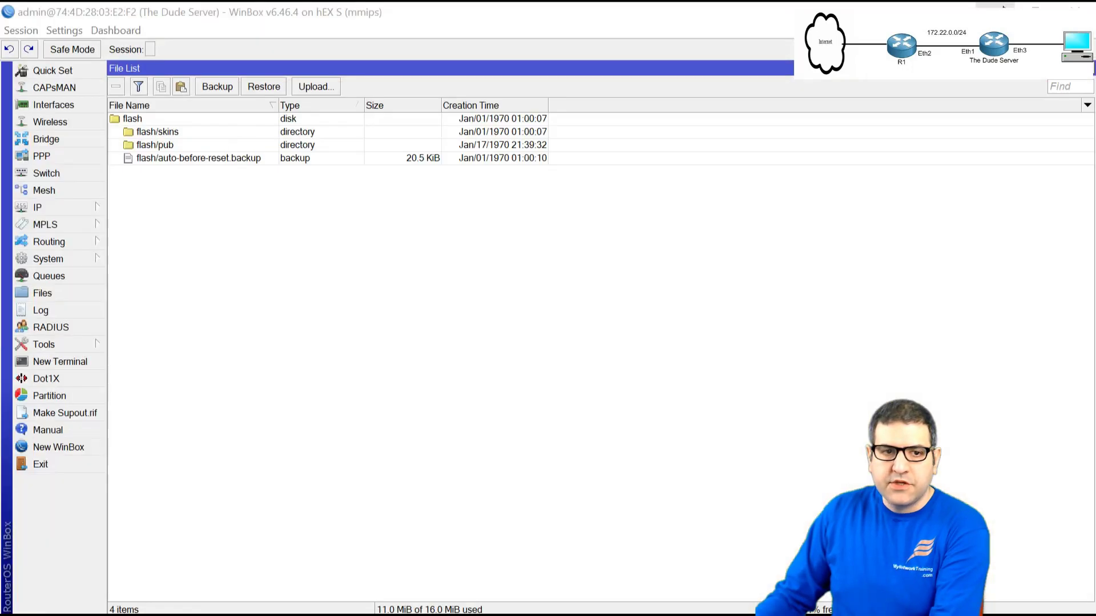
key(Escape)
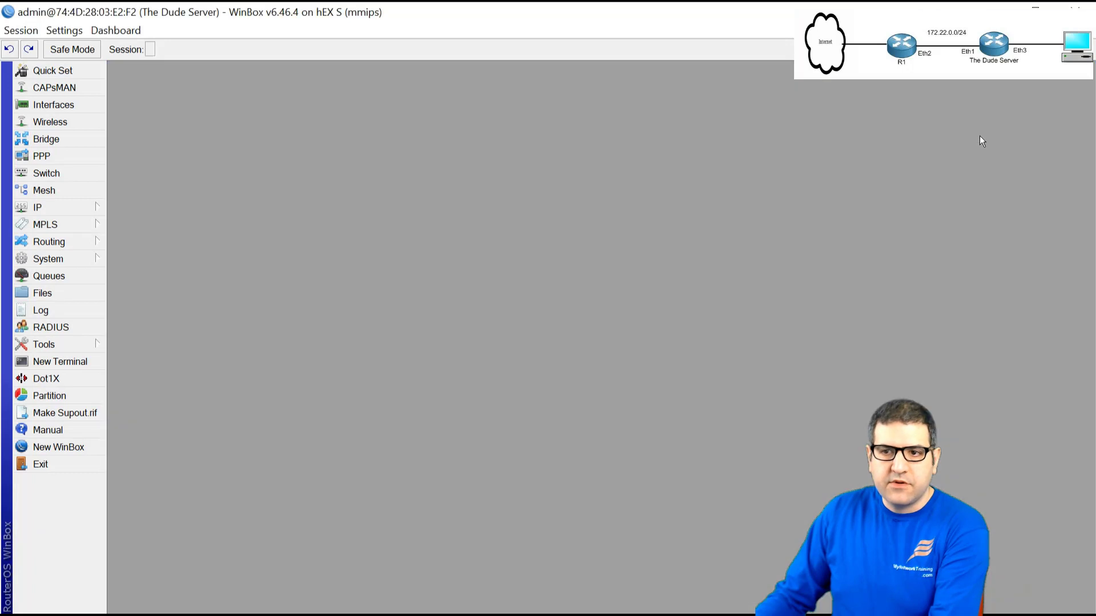
- Upload dude-6.46.4-mmips.npk from the desktop to the router's file list, shrinking the WinBox window for the transfer and maximizing it again
click(1060, 8)
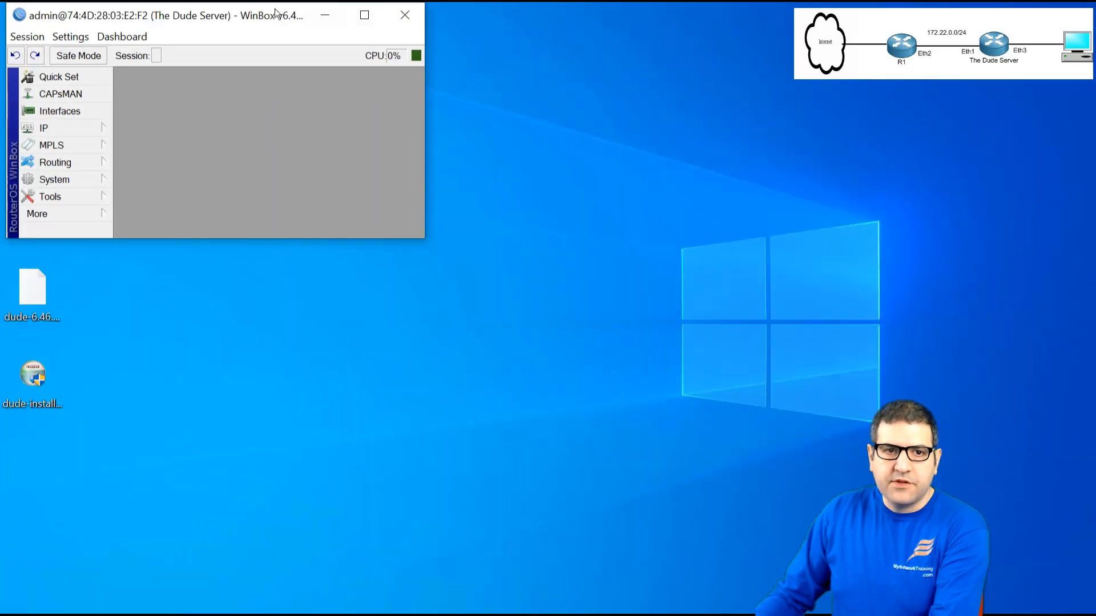
drag(400, 46, 503, 58)
click(33, 294)
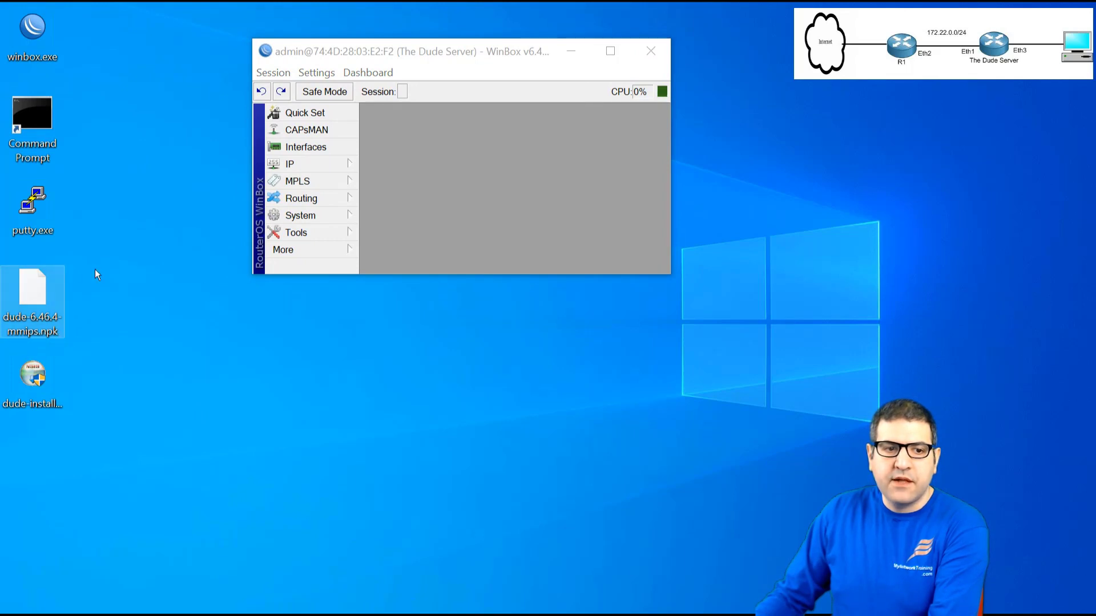
drag(39, 274, 514, 173)
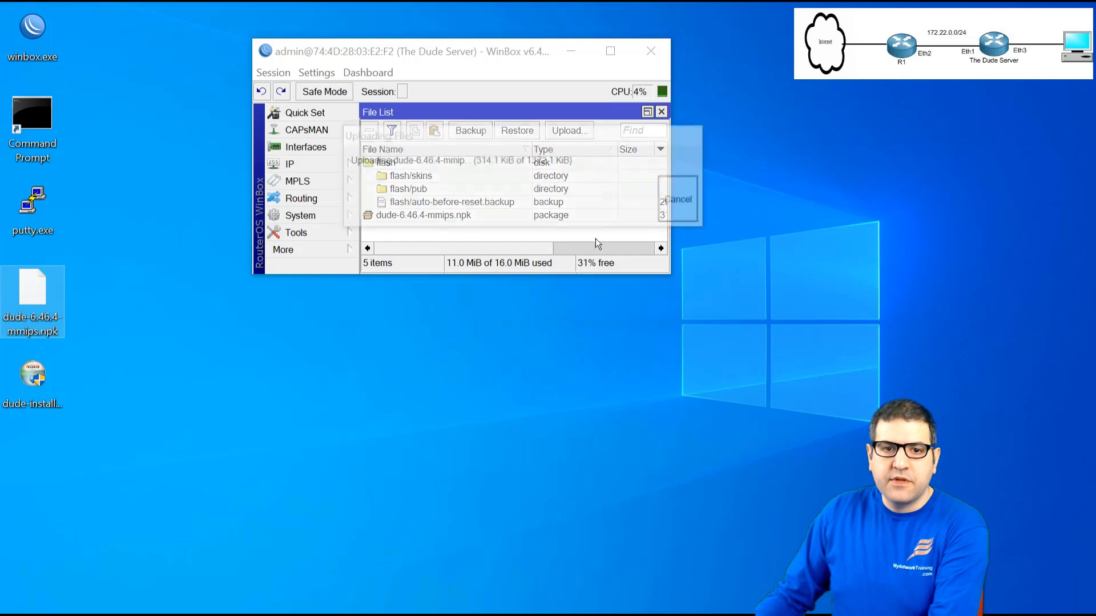
click(609, 56)
click(609, 56)
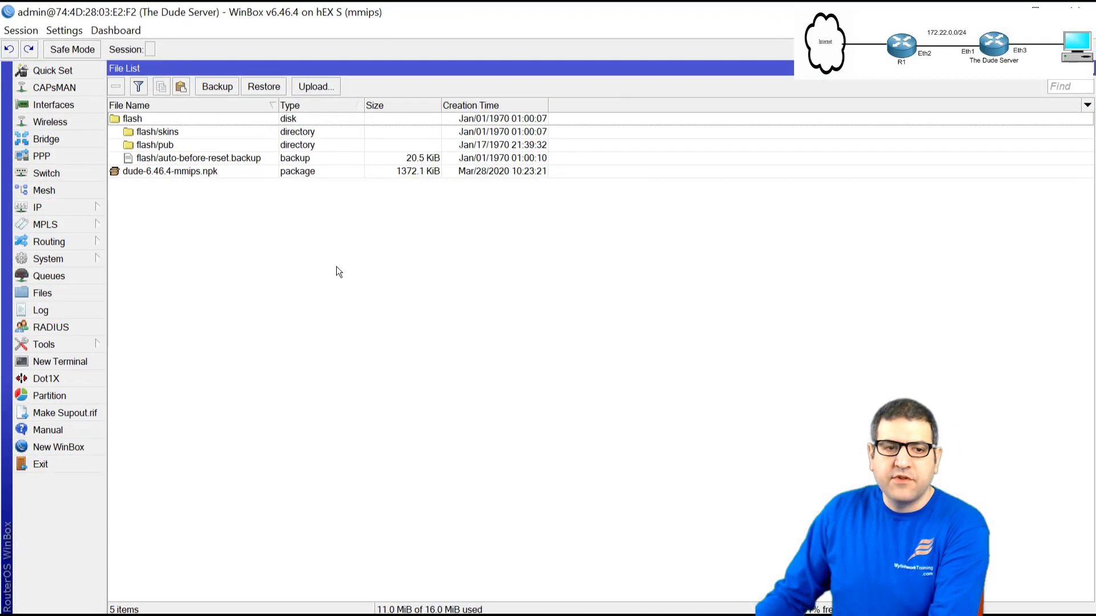
key(Escape)
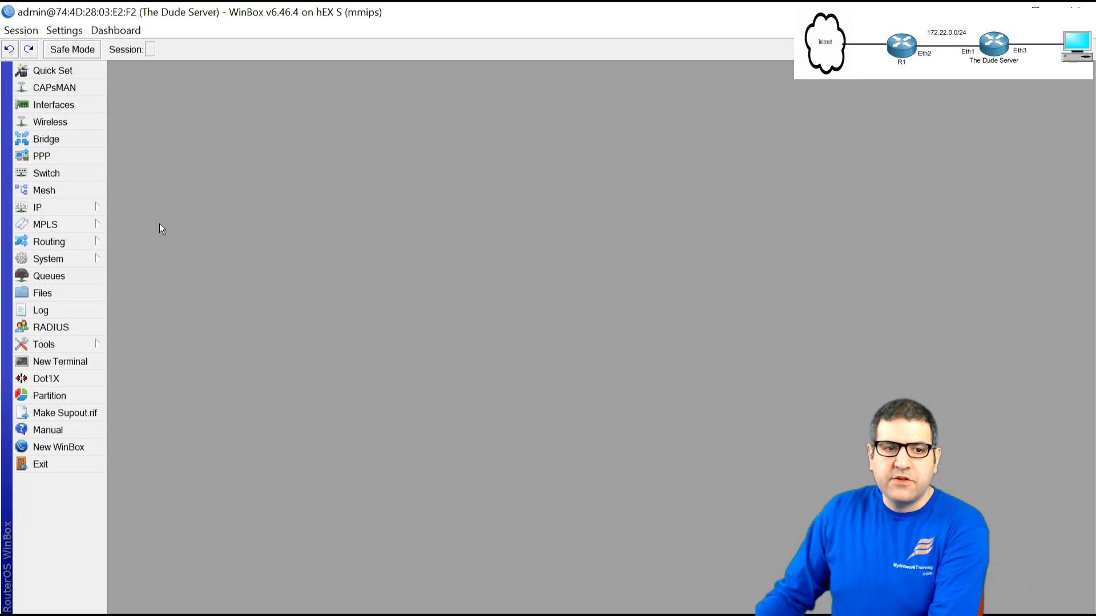
- Reboot the router, and tick off item 4 on the PowerPoint checklist slide in red ink
click(73, 259)
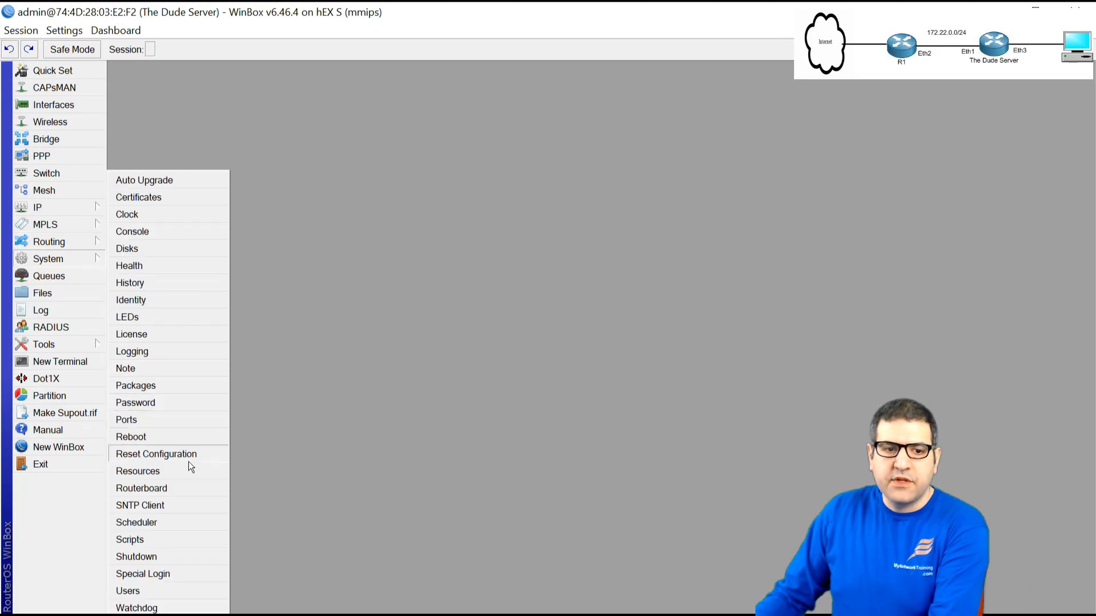
click(152, 437)
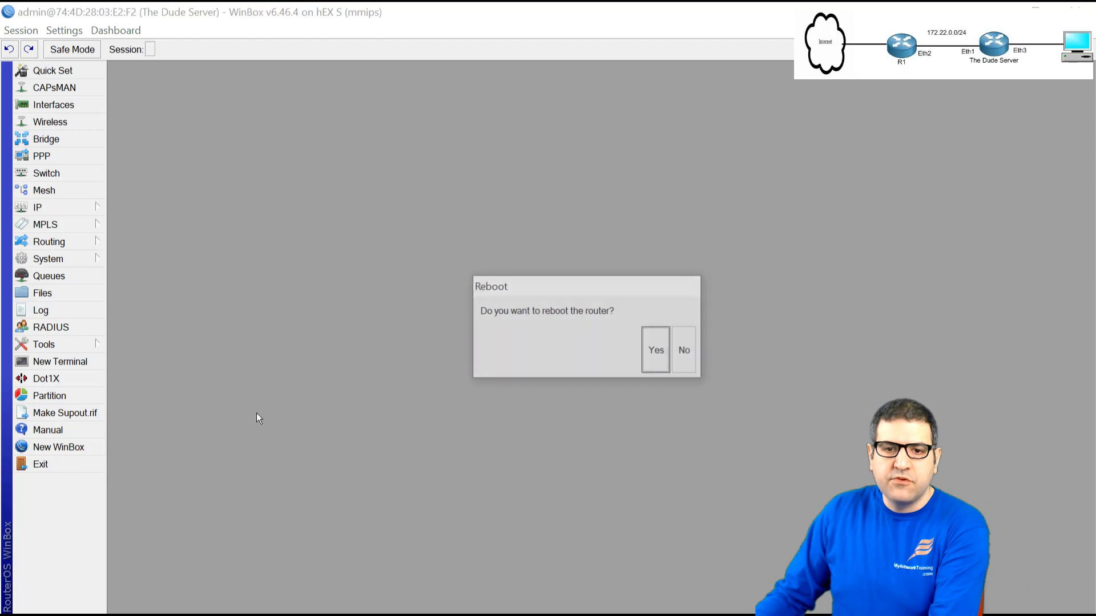
click(656, 352)
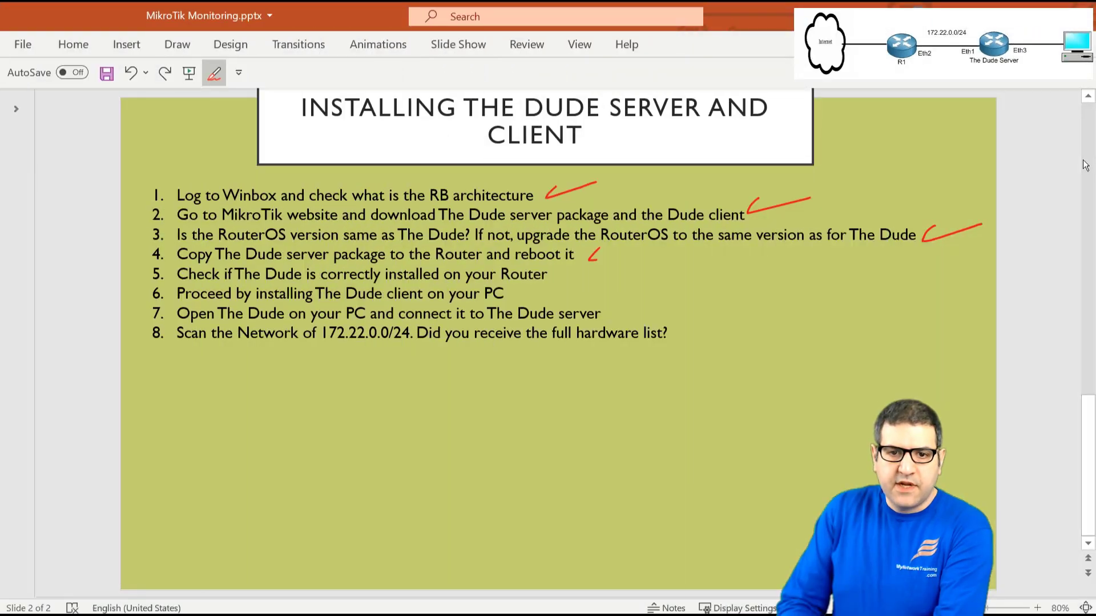
drag(598, 260, 644, 247)
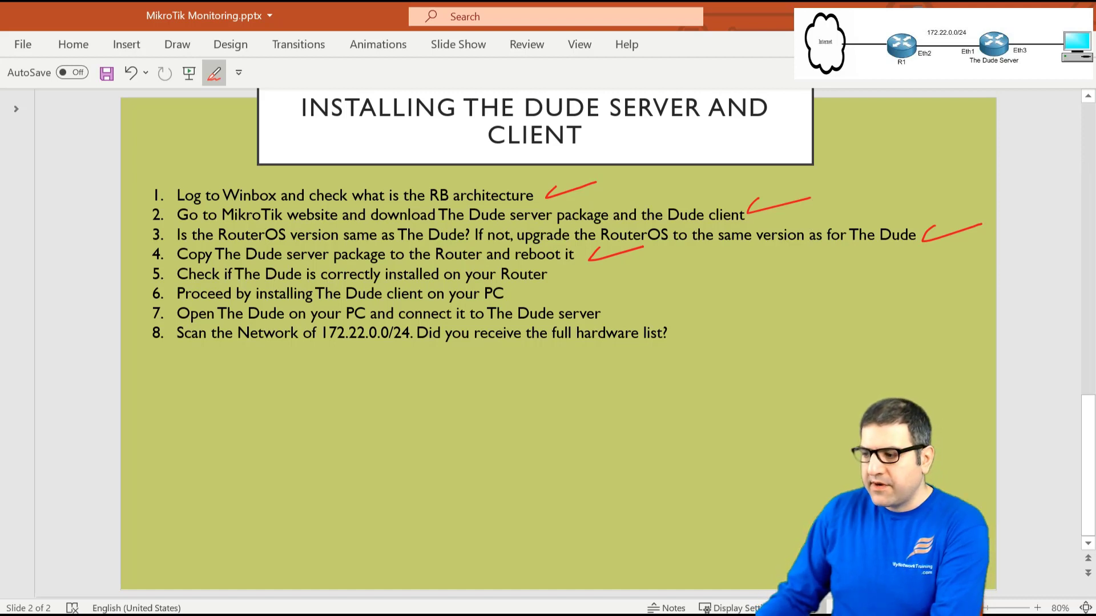
- Switch to WinBox, refresh the neighbor list and reconnect to The Dude Server router by its MAC address
key(alt+Tab)
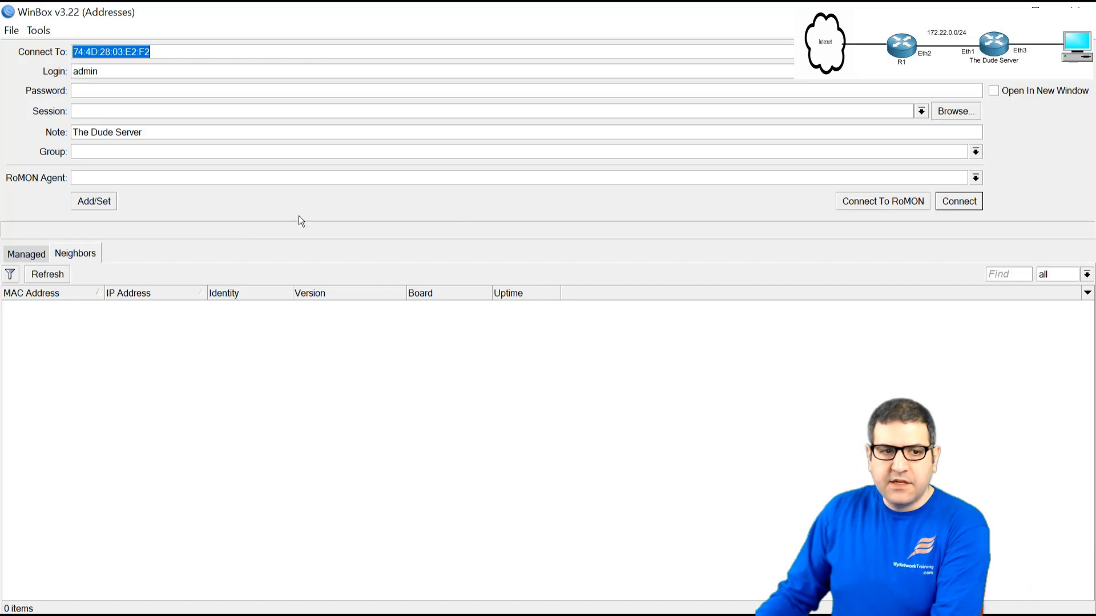
click(35, 275)
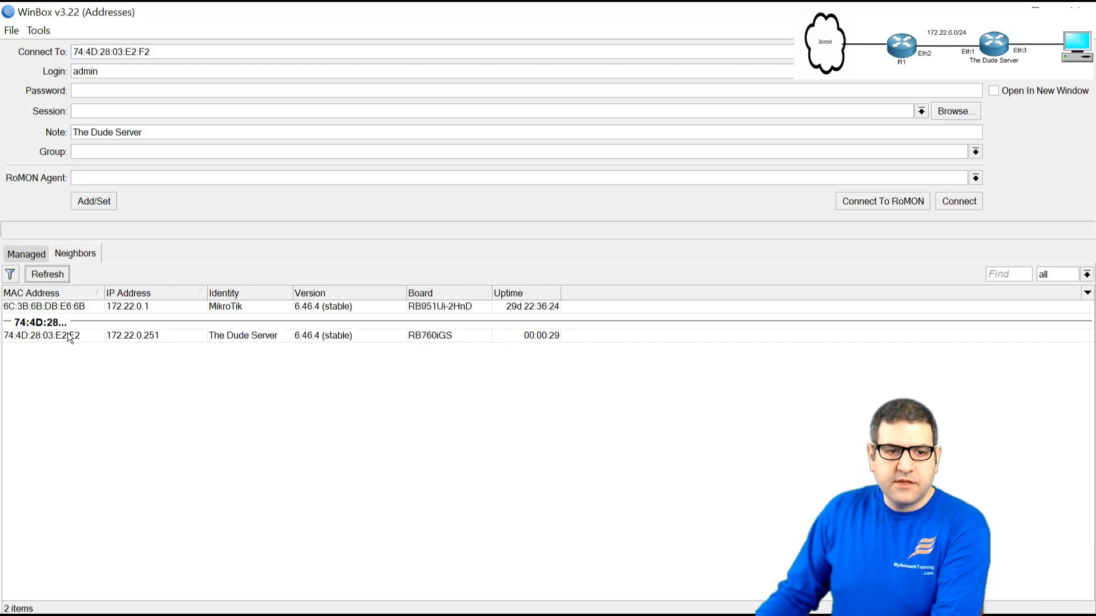
click(67, 333)
click(965, 202)
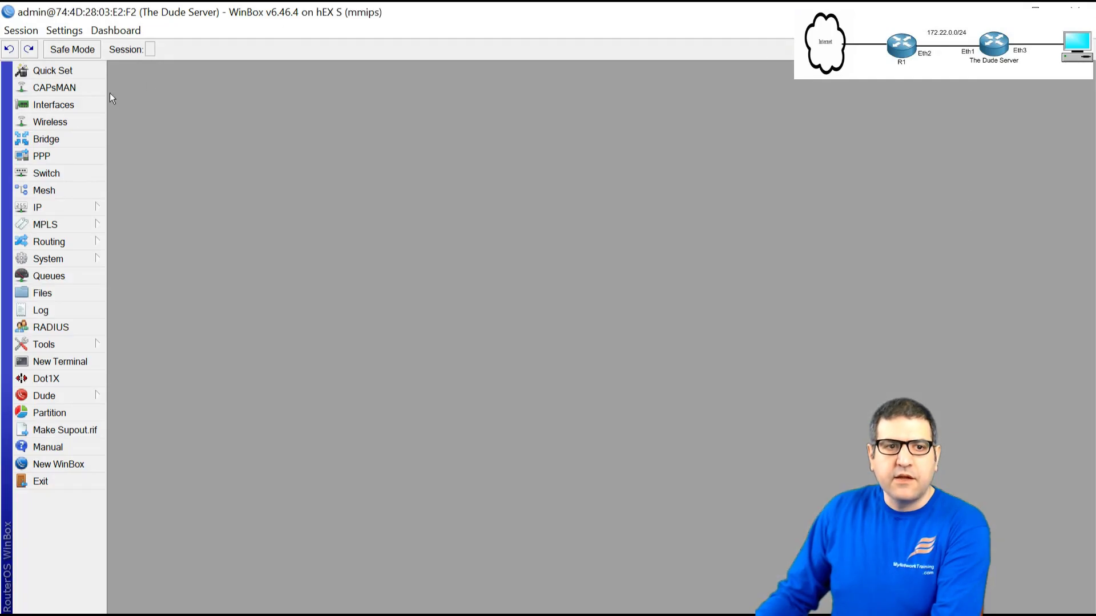
- Check the router for the Dude entries and open the installed package list to verify the dude package
click(91, 392)
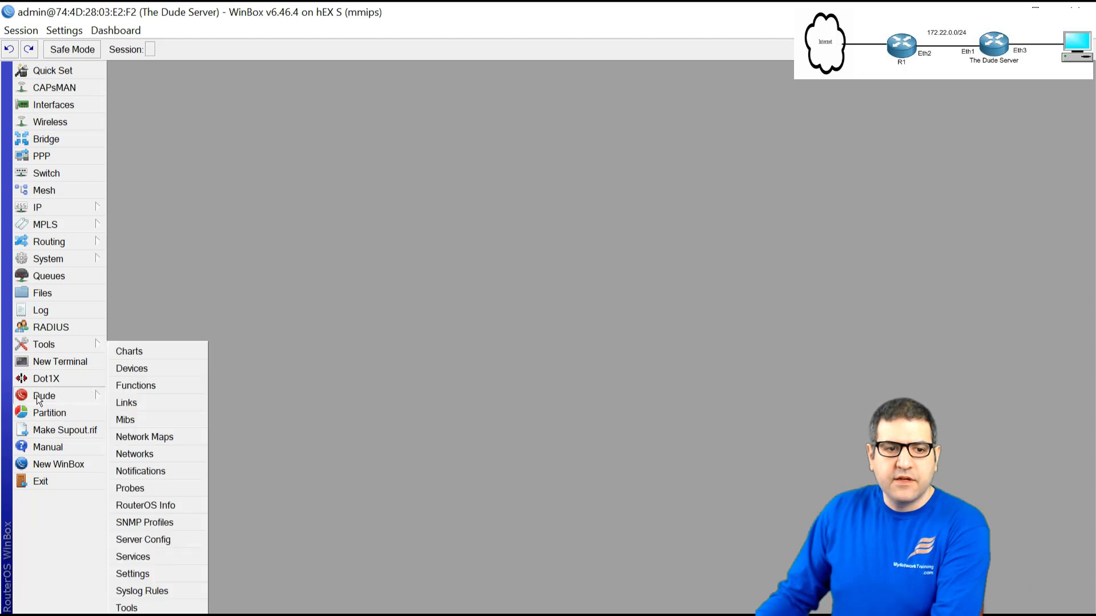
click(286, 177)
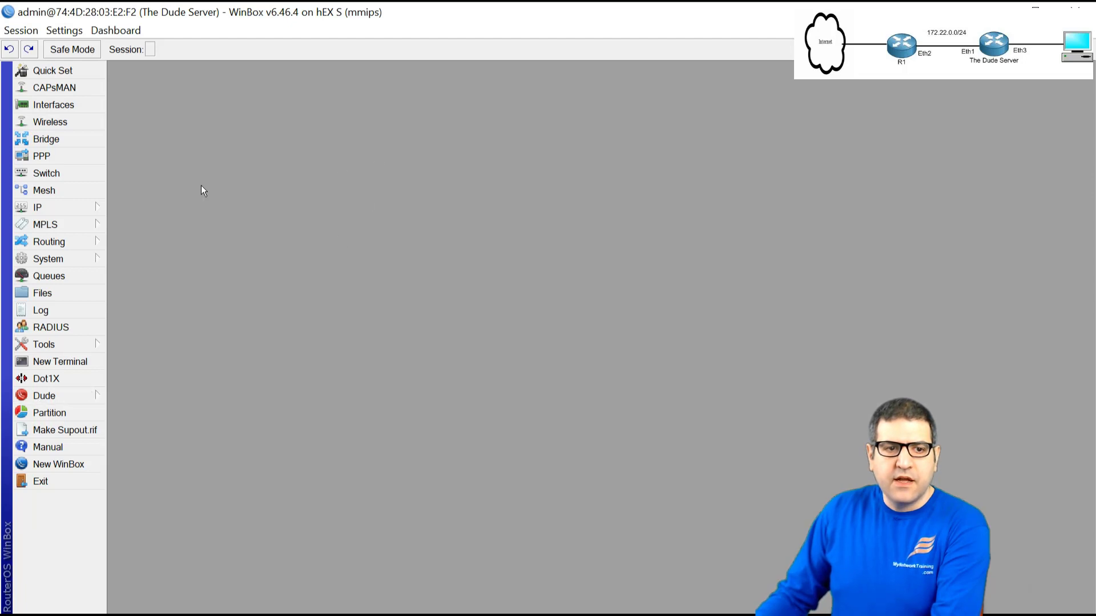
click(89, 261)
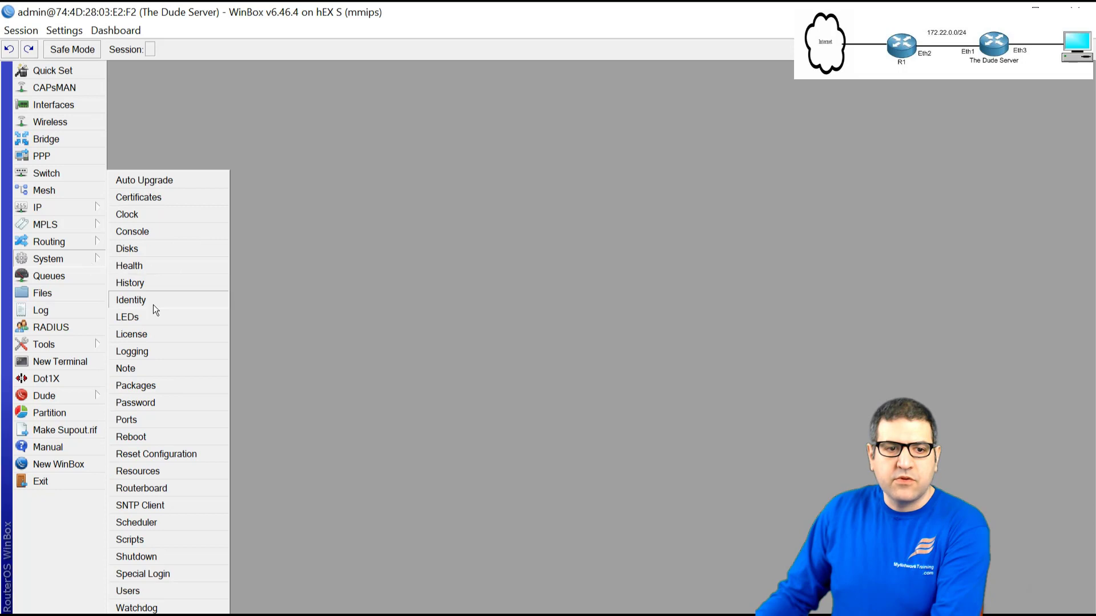
click(176, 391)
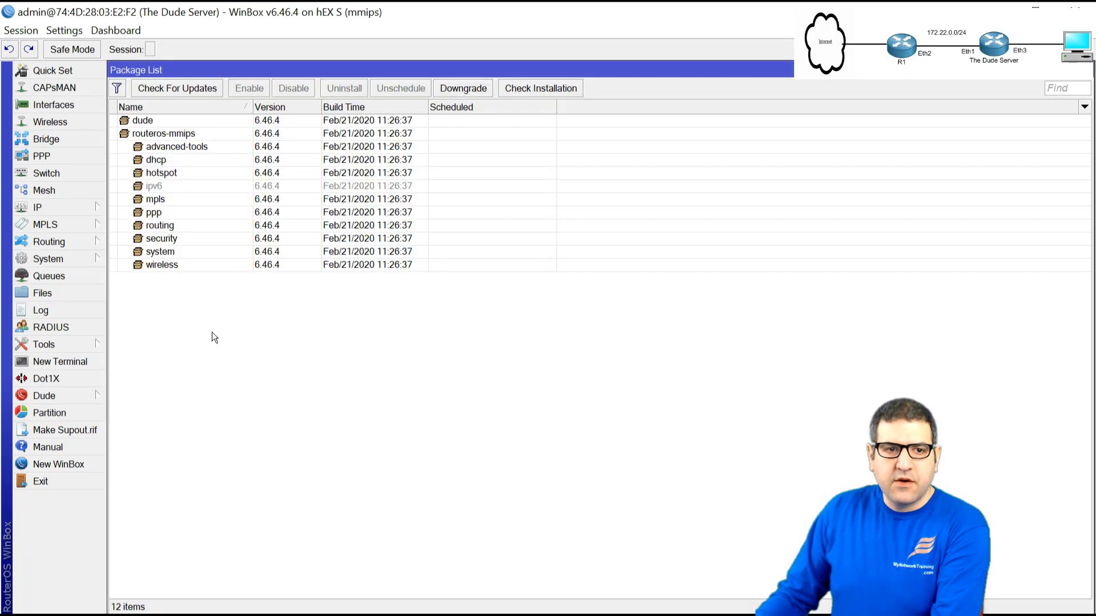
- Check the dude entry in the router's package list and close the list
click(133, 120)
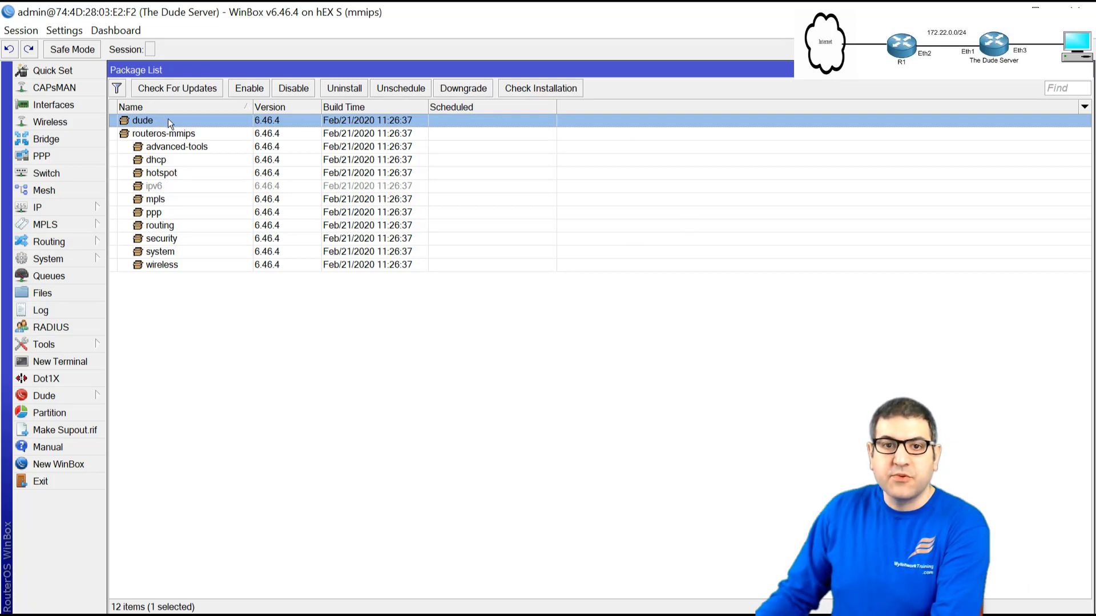
key(Escape)
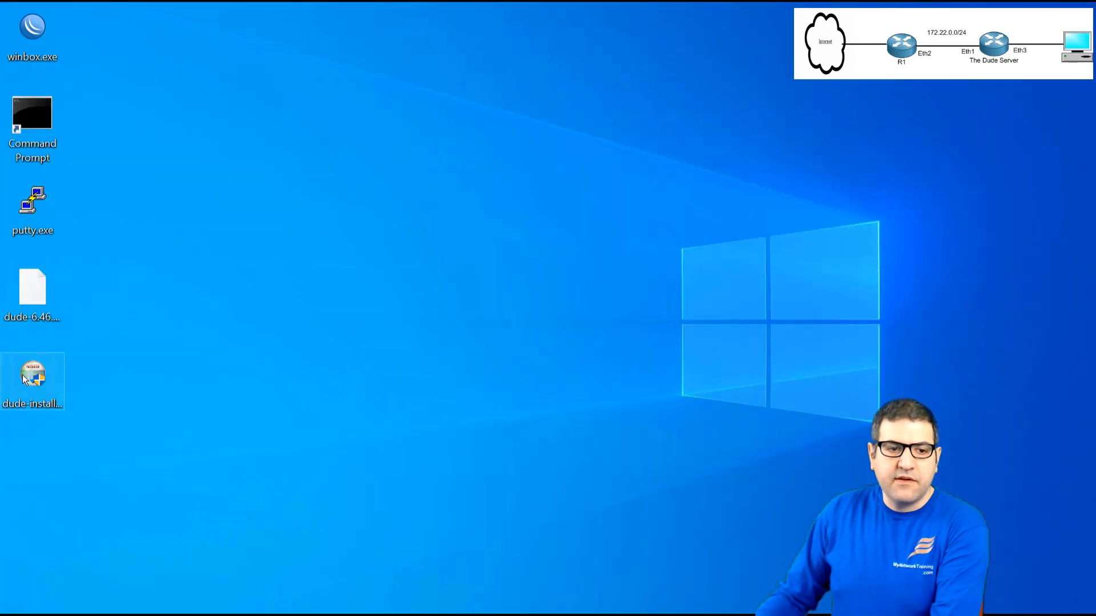
- Install The Dude client from dude-install-6.46.4.exe on the desktop, accepting the licence, default components and folder C:\Program Files (x86)\Dude
click(23, 374)
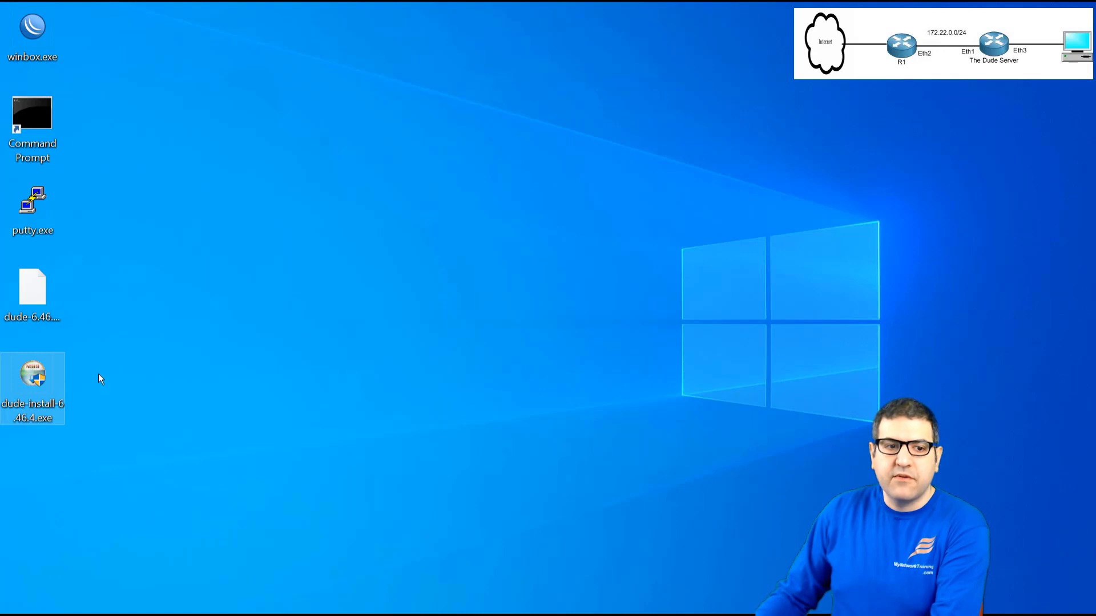
double_click(31, 379)
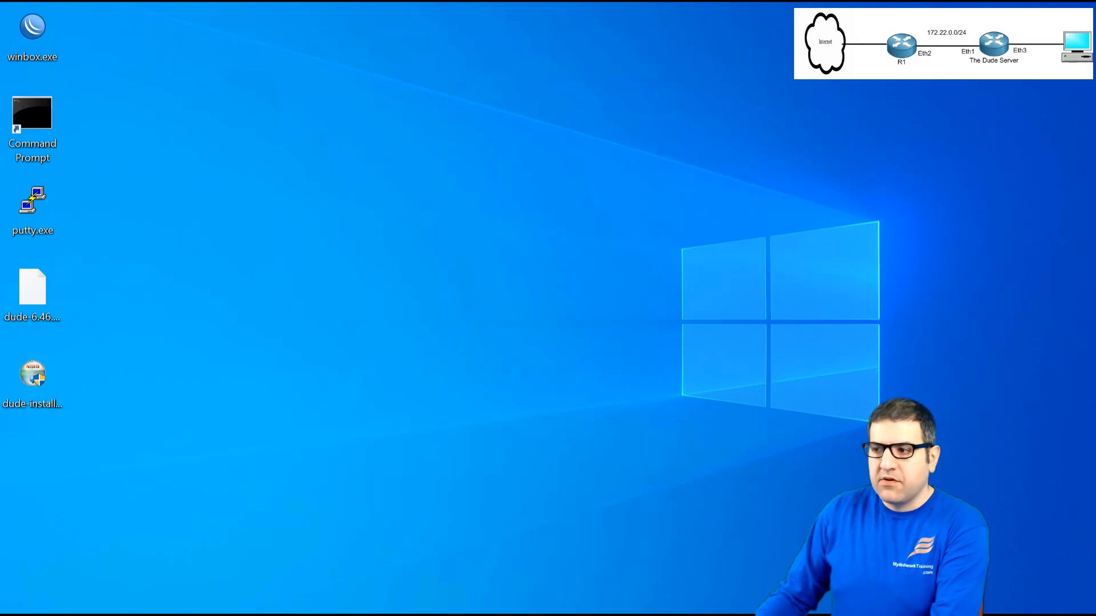
drag(521, 139, 390, 92)
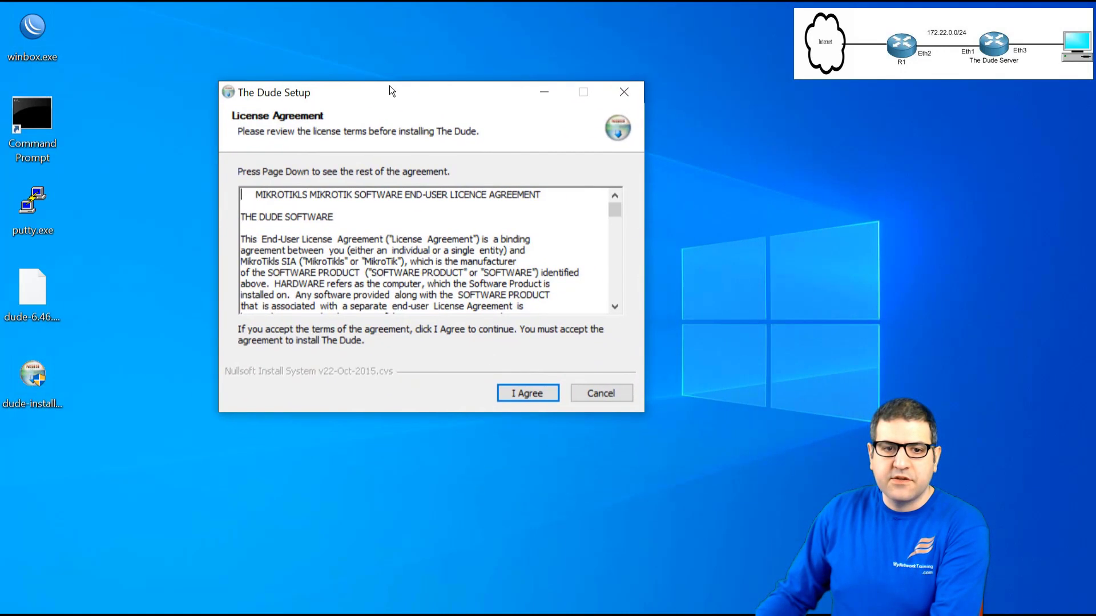
click(524, 394)
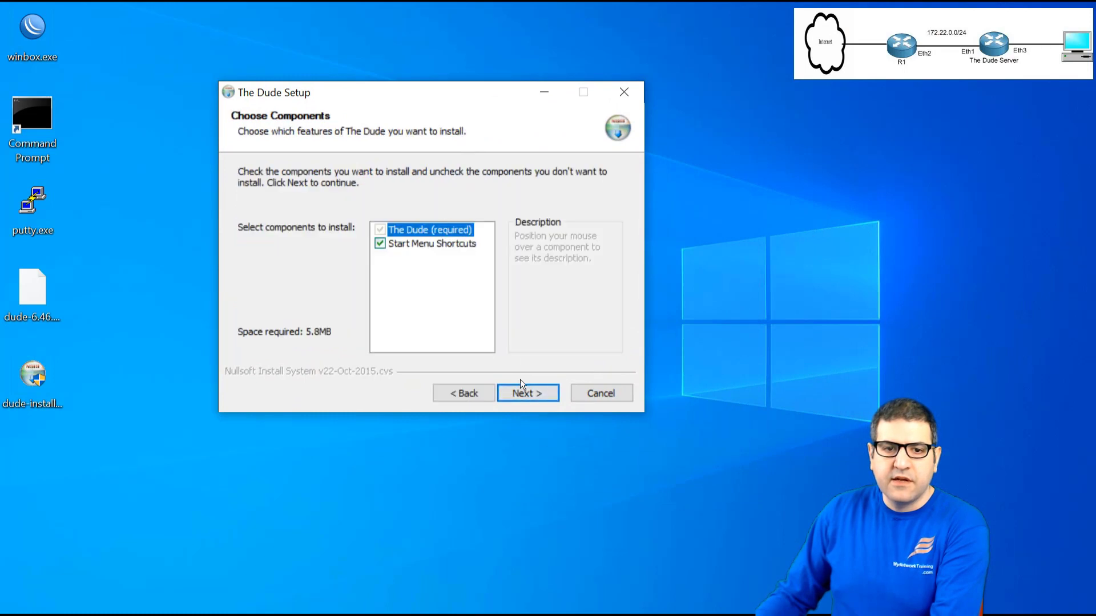
click(539, 393)
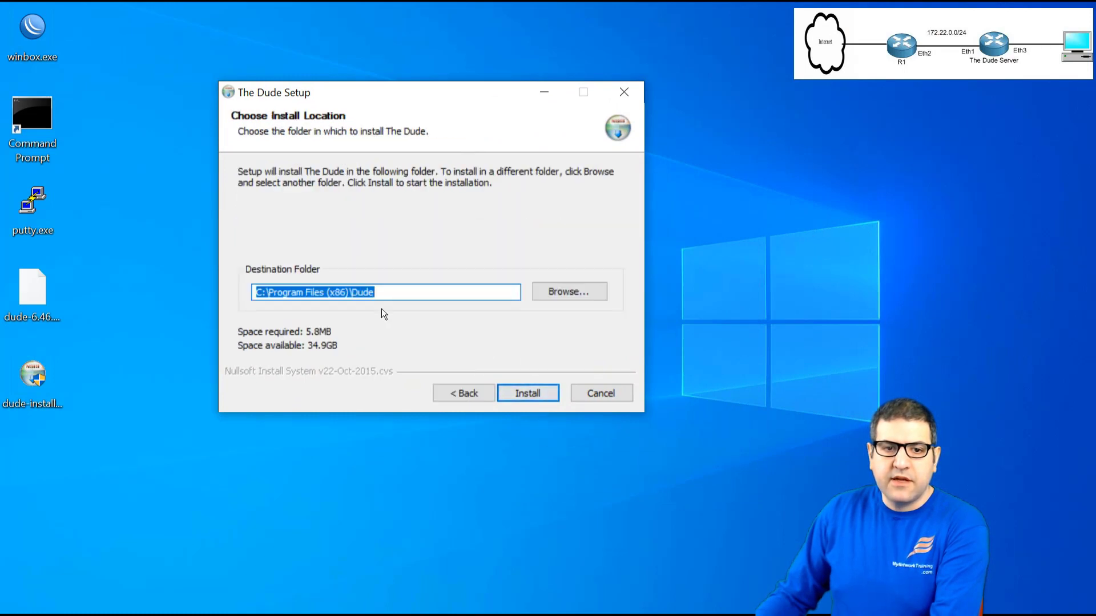
click(535, 389)
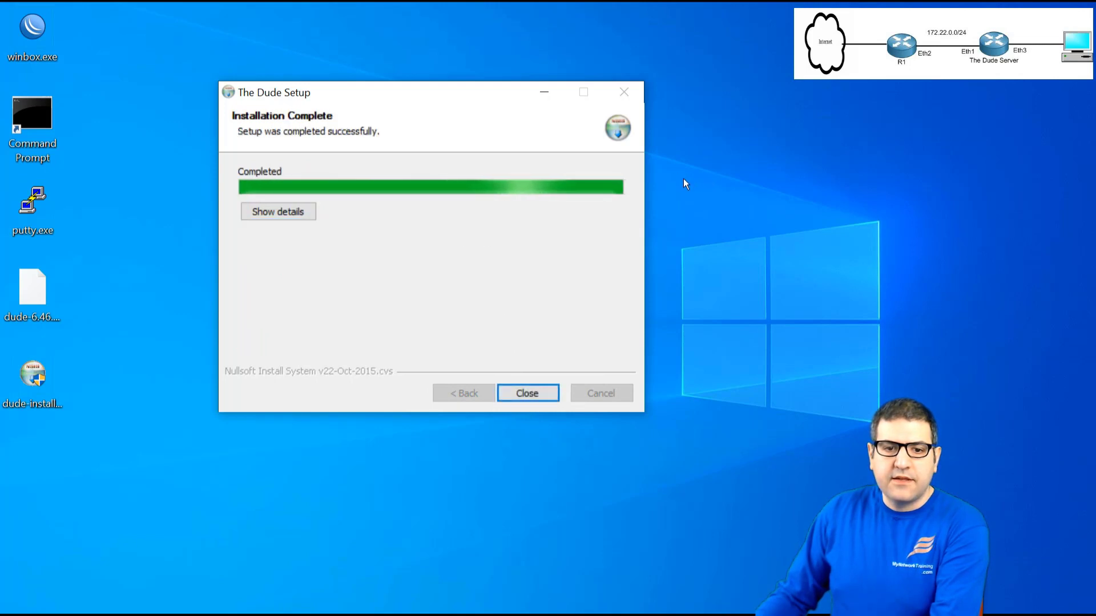
click(526, 393)
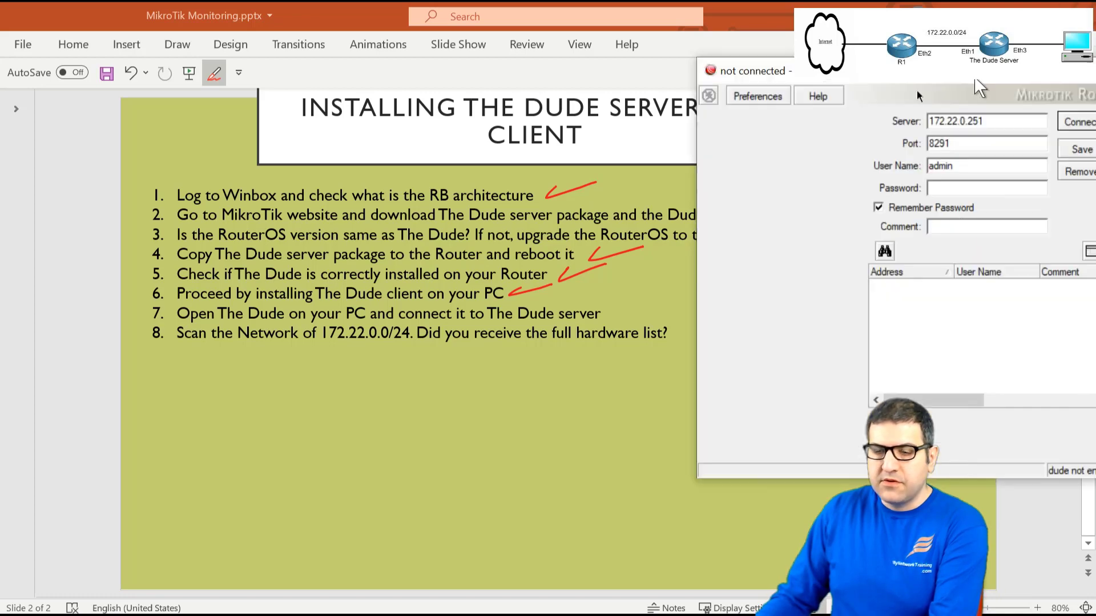
- Maximize The Dude client's login window and compare its server address with the router's IP address list in WinBox, also examining the port
drag(991, 70, 405, 115)
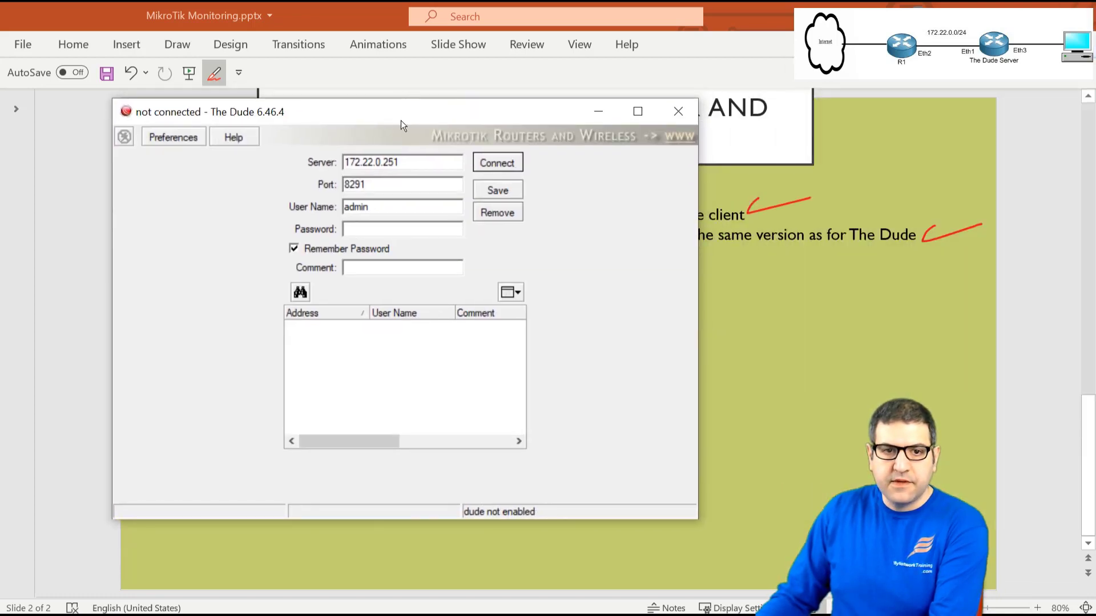
double_click(400, 111)
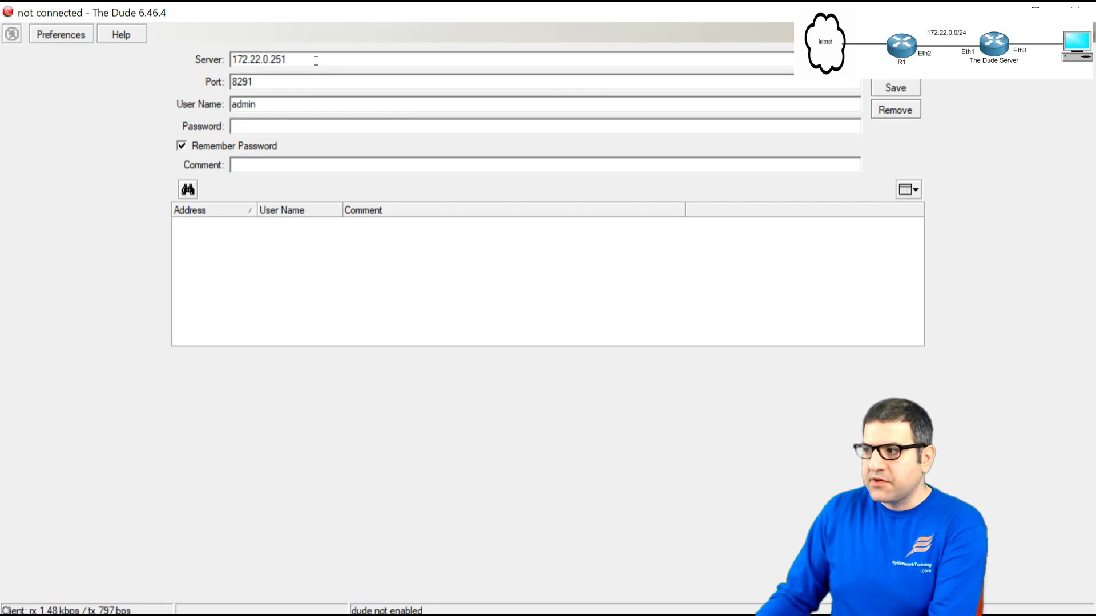
key(Return)
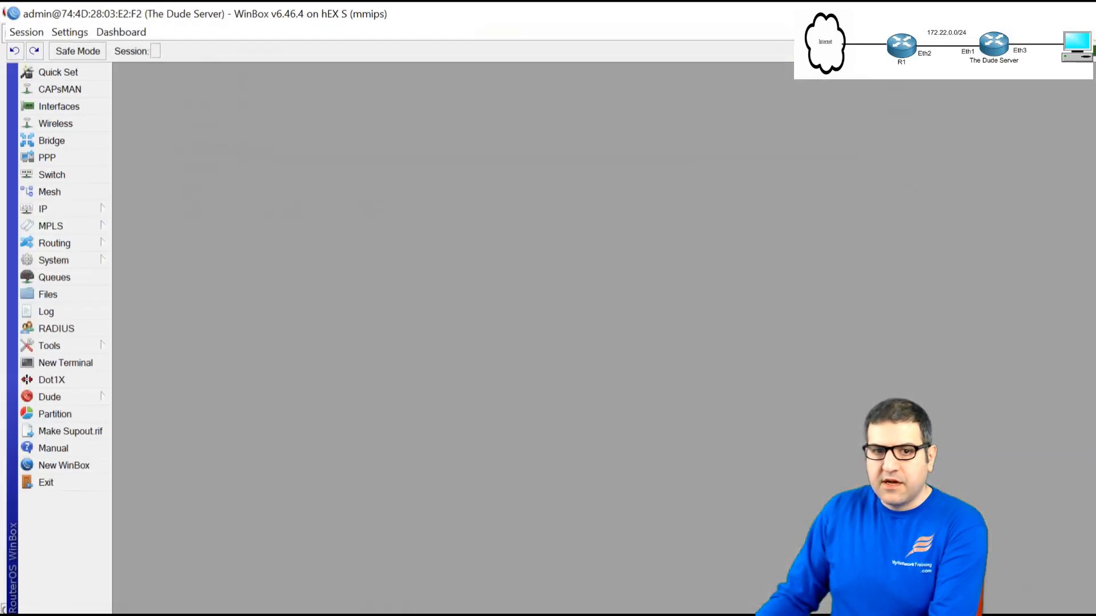
click(74, 211)
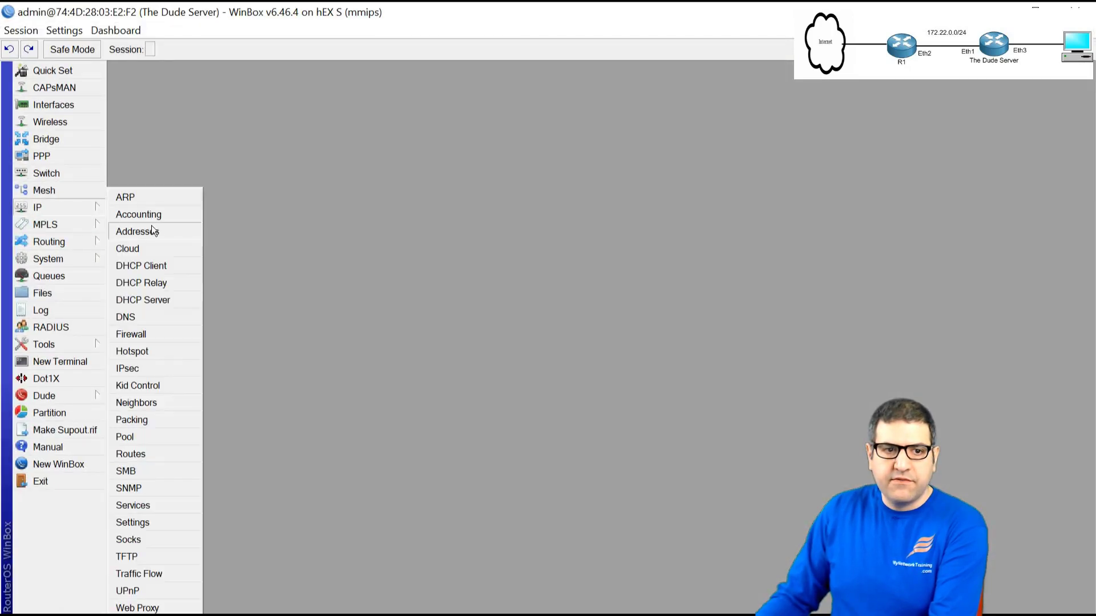
click(163, 232)
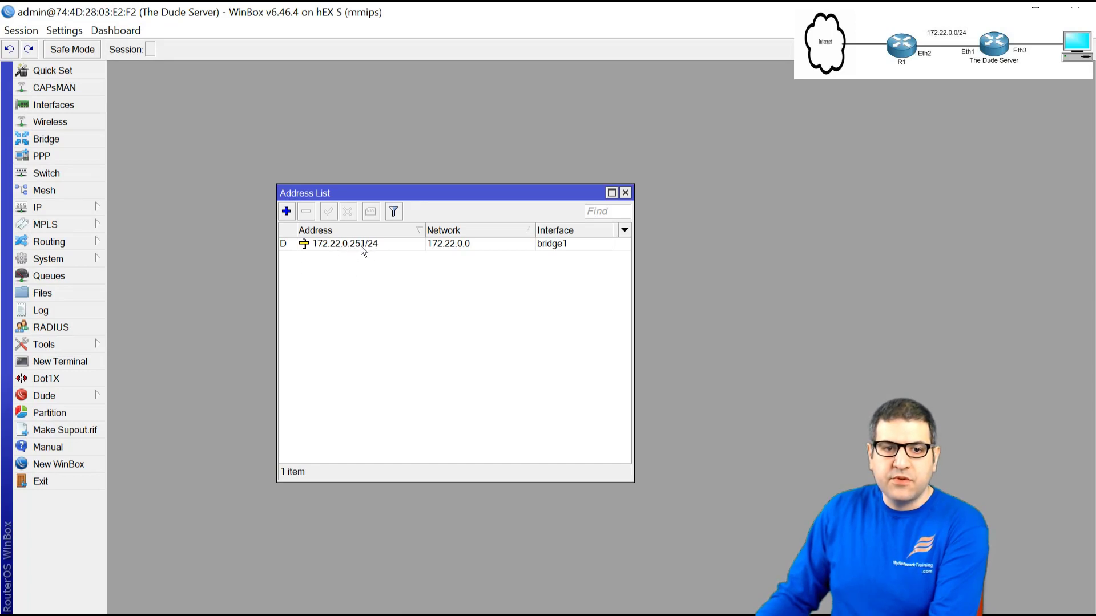
click(625, 192)
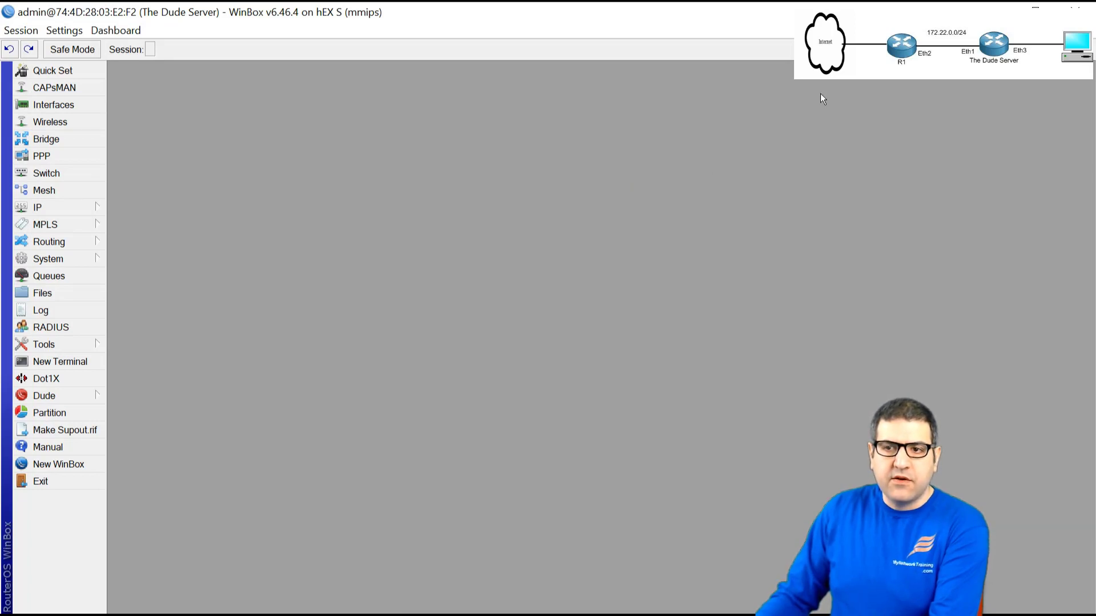
click(1035, 6)
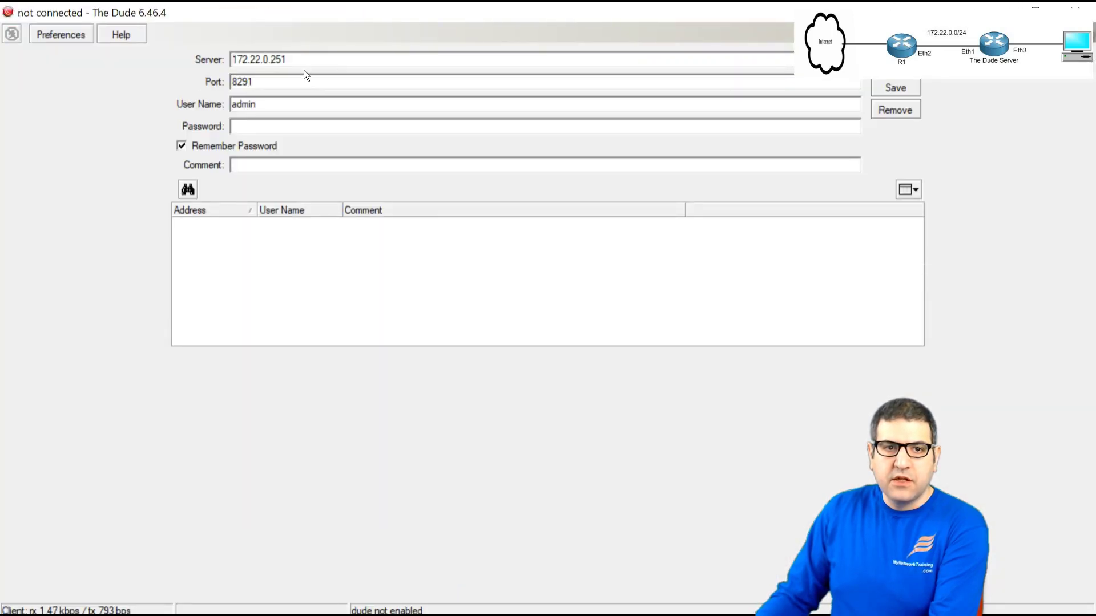
double_click(265, 85)
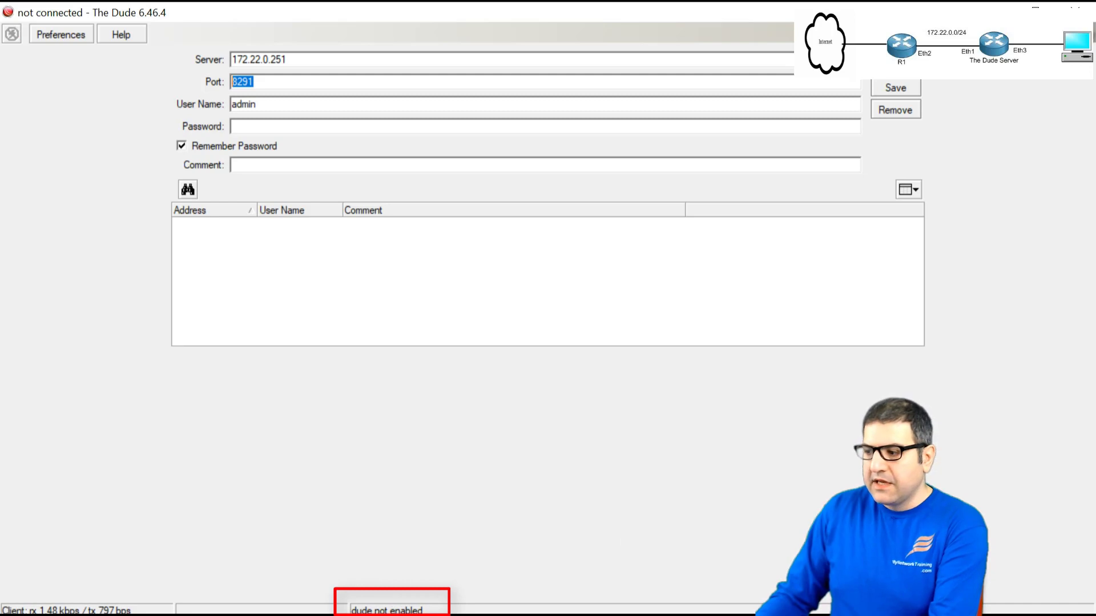
- Switch to WinBox and enable the Dude server in the router's Dude settings, keeping dude as the data directory
key(alt+Tab)
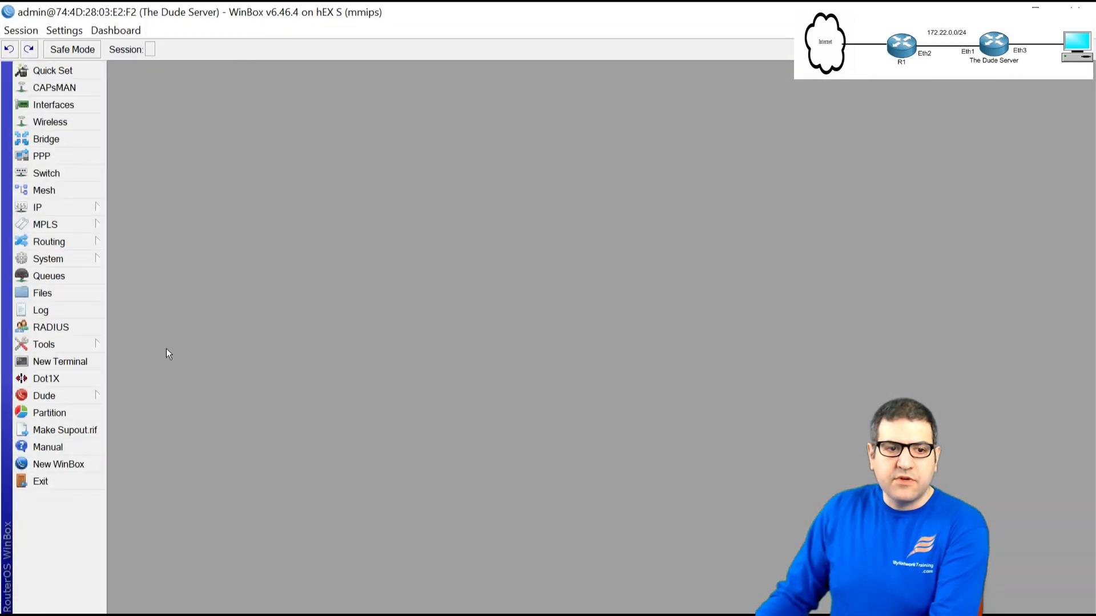
click(63, 400)
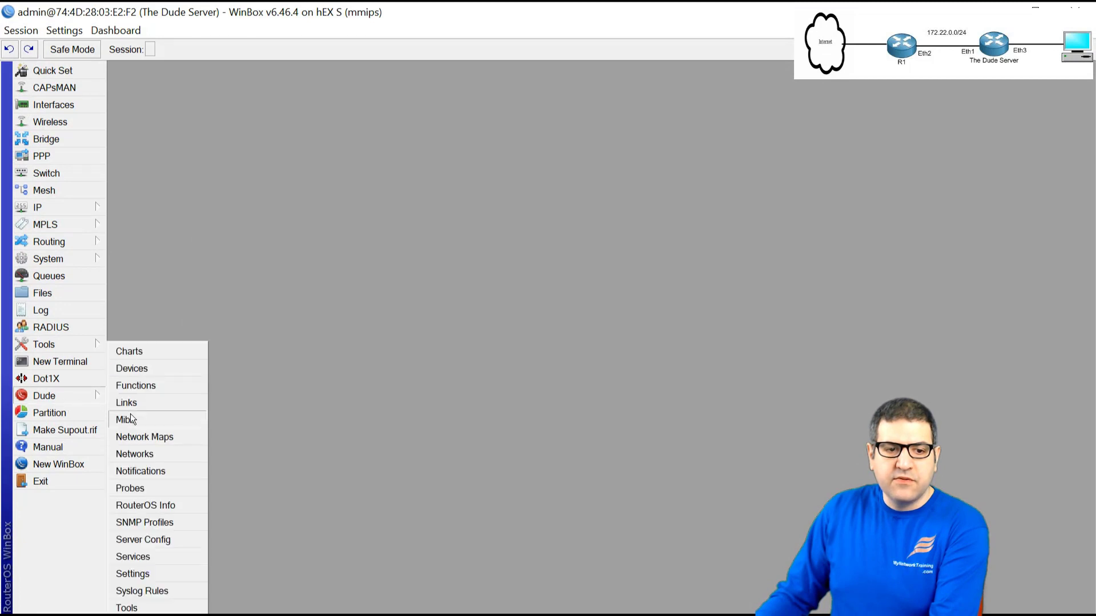
click(169, 577)
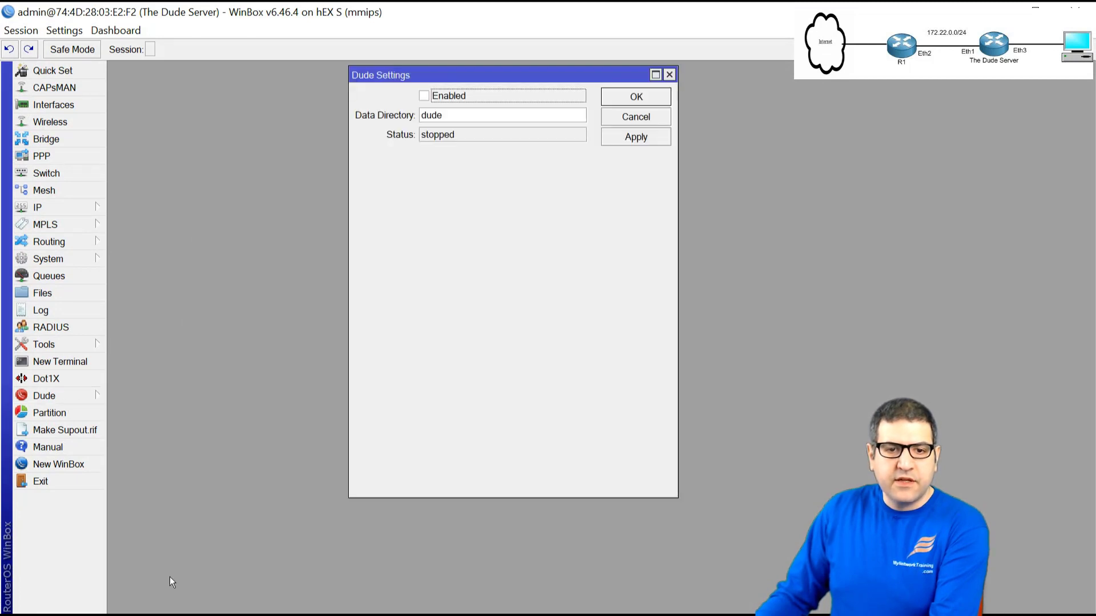
click(66, 397)
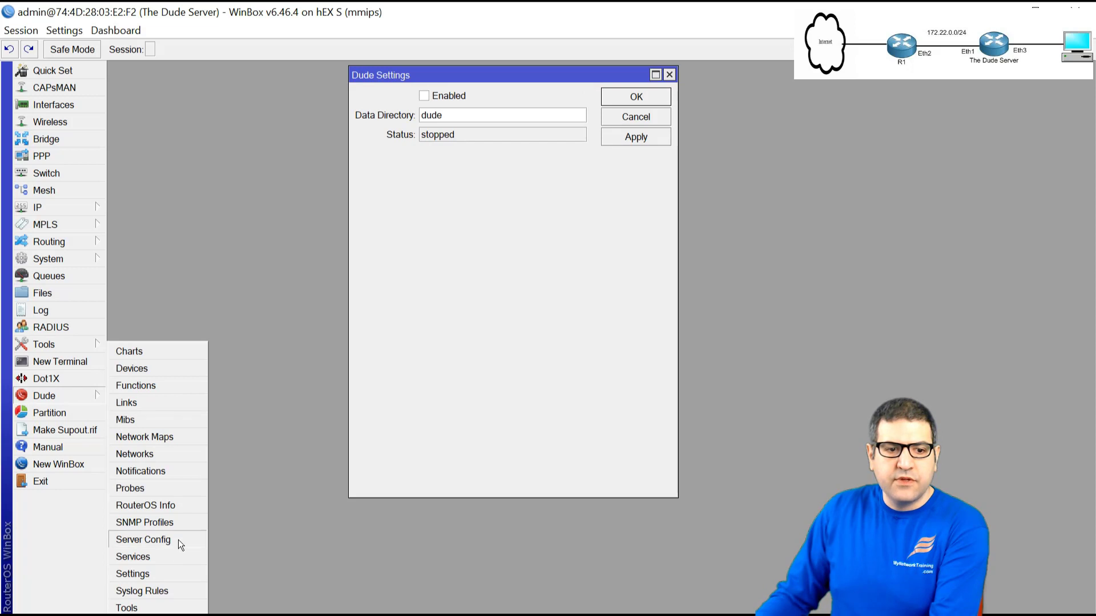
click(440, 252)
click(424, 96)
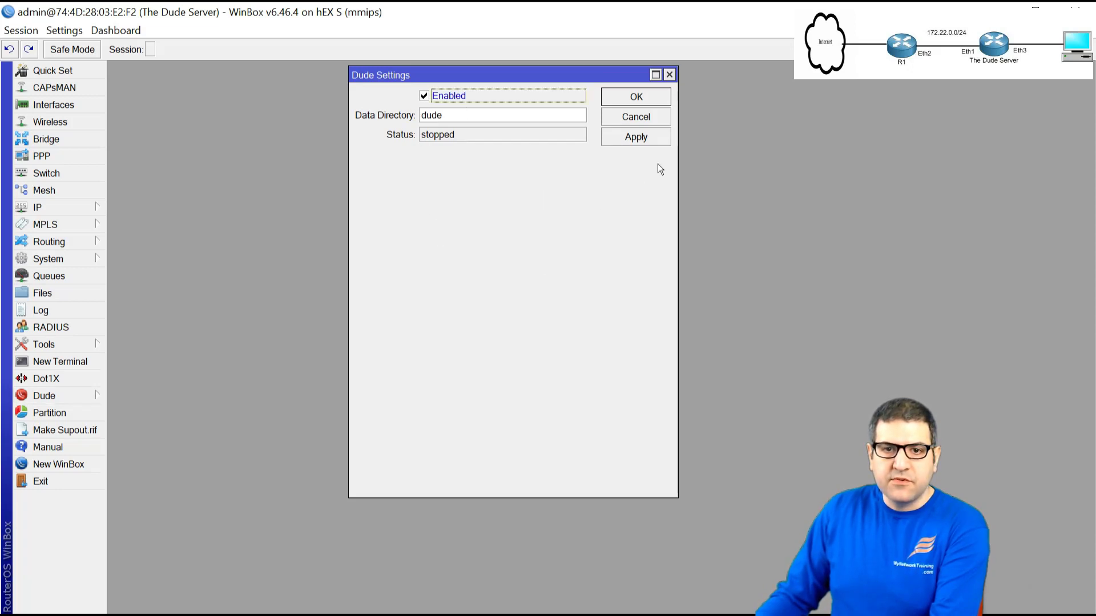
click(650, 138)
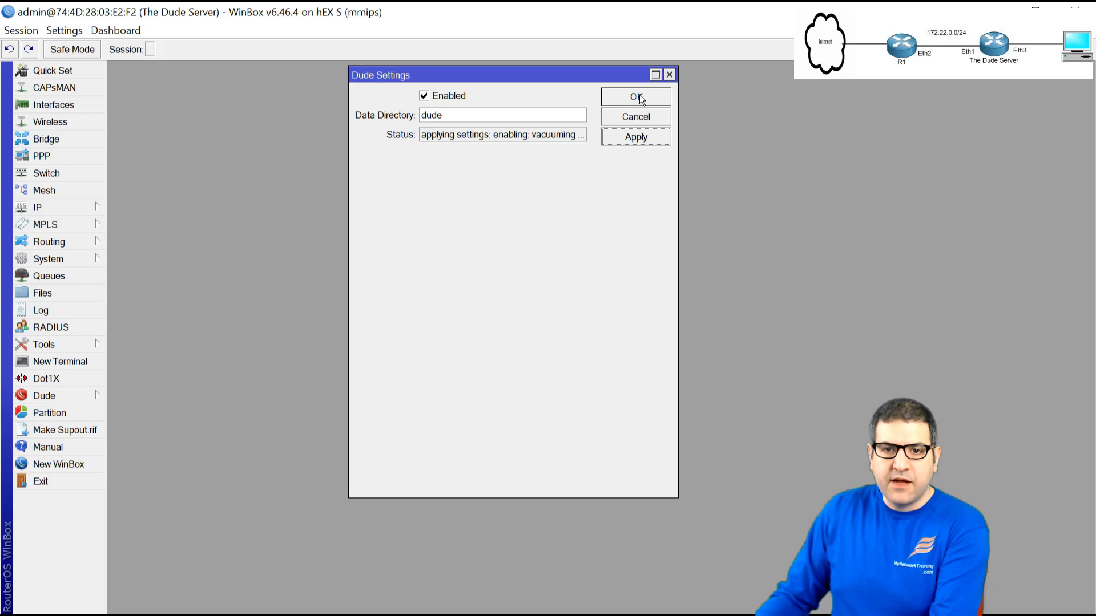
click(636, 97)
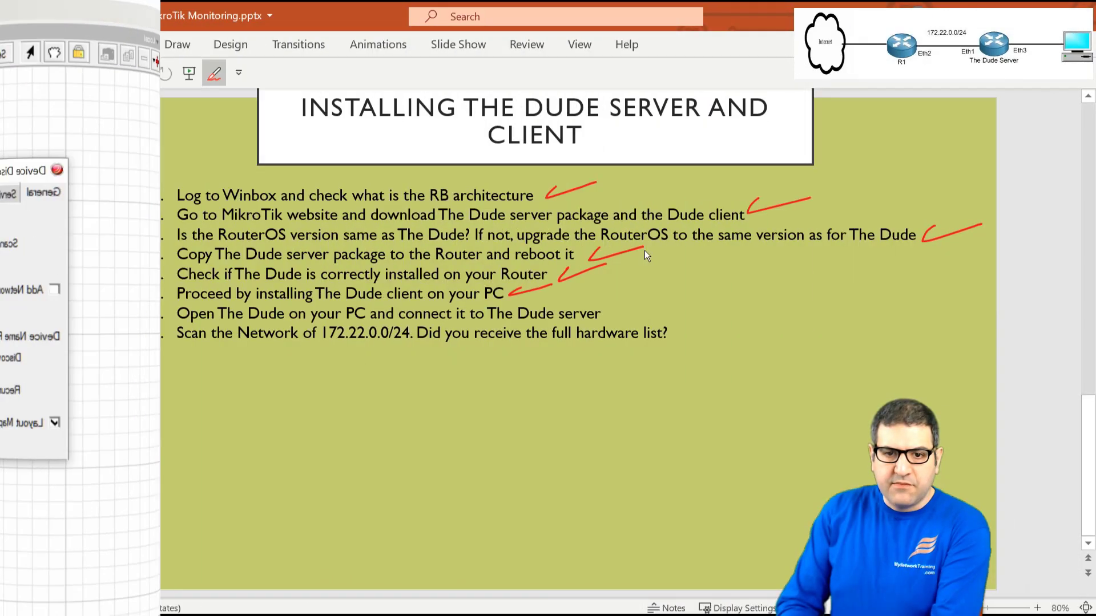
- Tick off item 7 on the PowerPoint checklist slide in red ink and switch to the OneNote network diagram
mouse_move(628, 297)
mouse_down()
mouse_move(616, 309)
mouse_move(690, 293)
mouse_up()
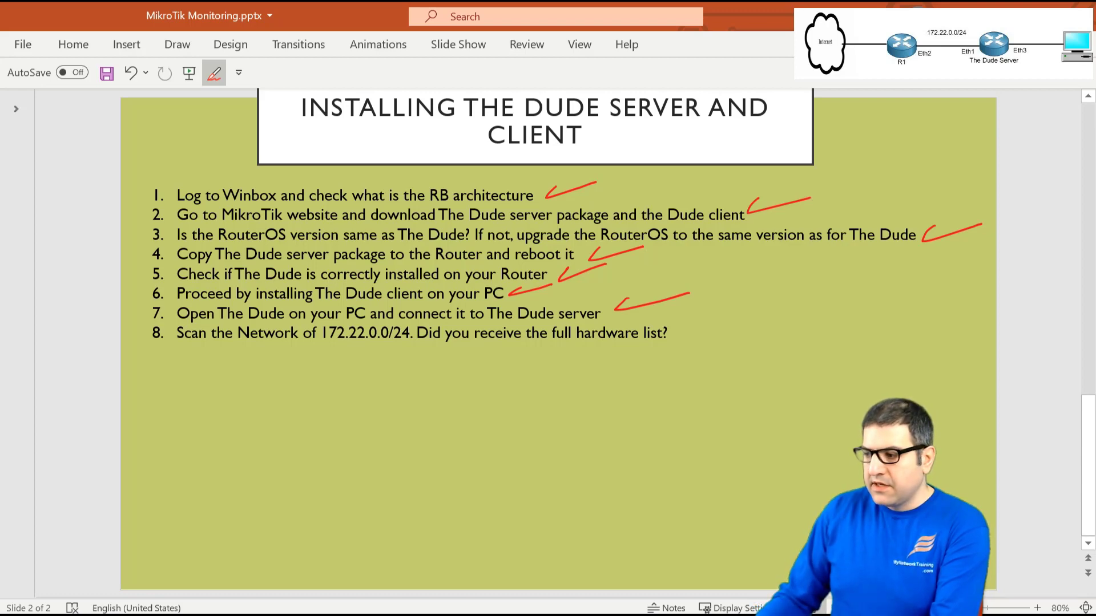
key(alt+Tab)
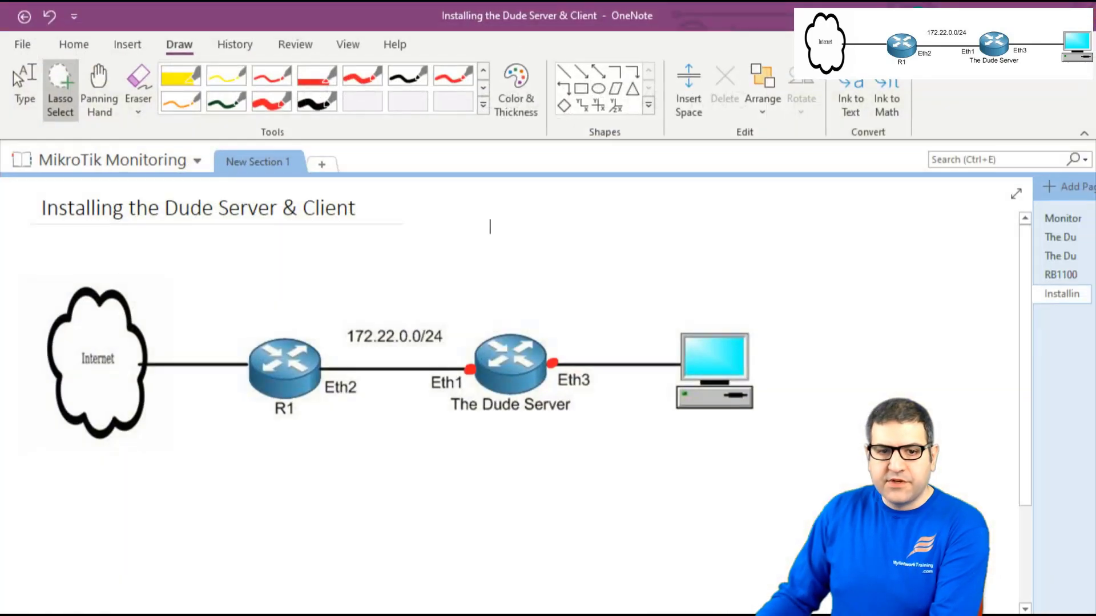
- Mark R1, The Dude Server and the PC with red pen strokes above and below, and underline 172.22.0.0/24 on the diagram
click(258, 107)
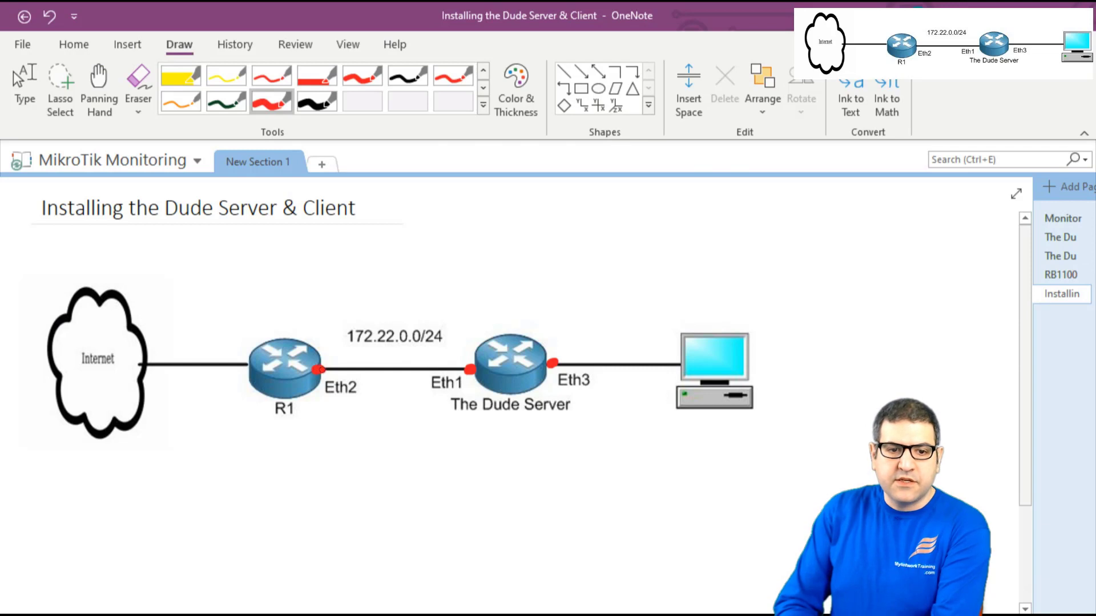
drag(285, 289, 304, 299)
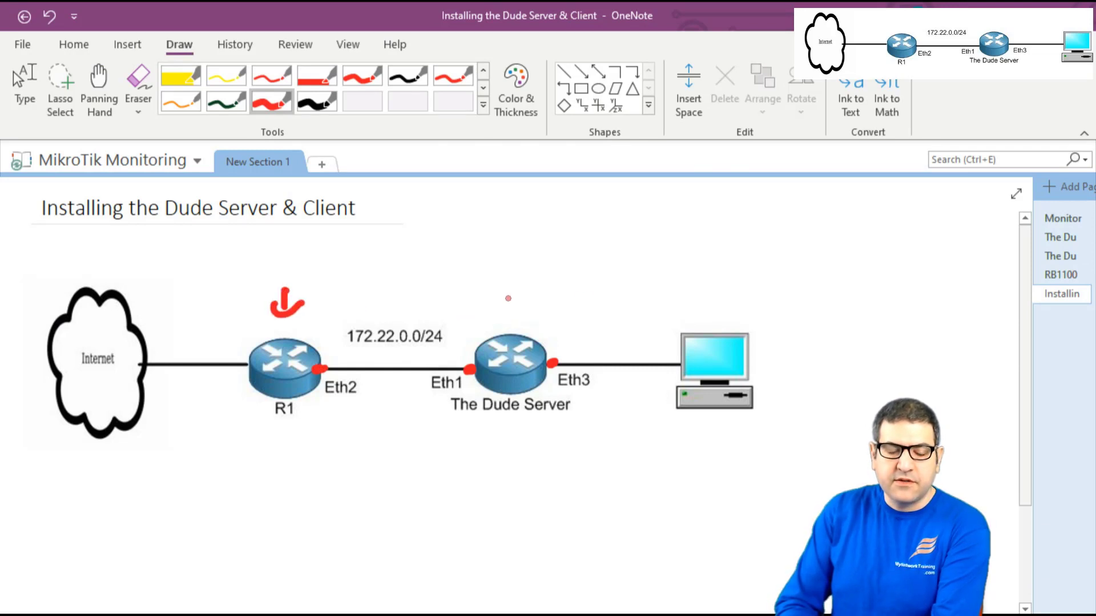
drag(518, 292, 532, 305)
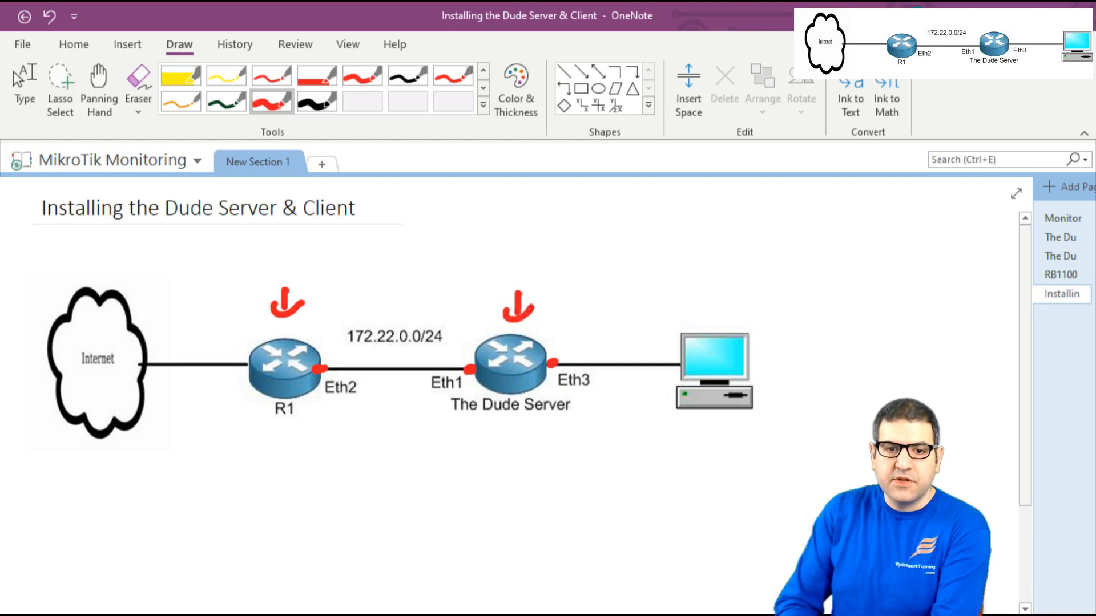
mouse_move(706, 290)
mouse_down()
mouse_move(711, 309)
mouse_move(735, 300)
mouse_up()
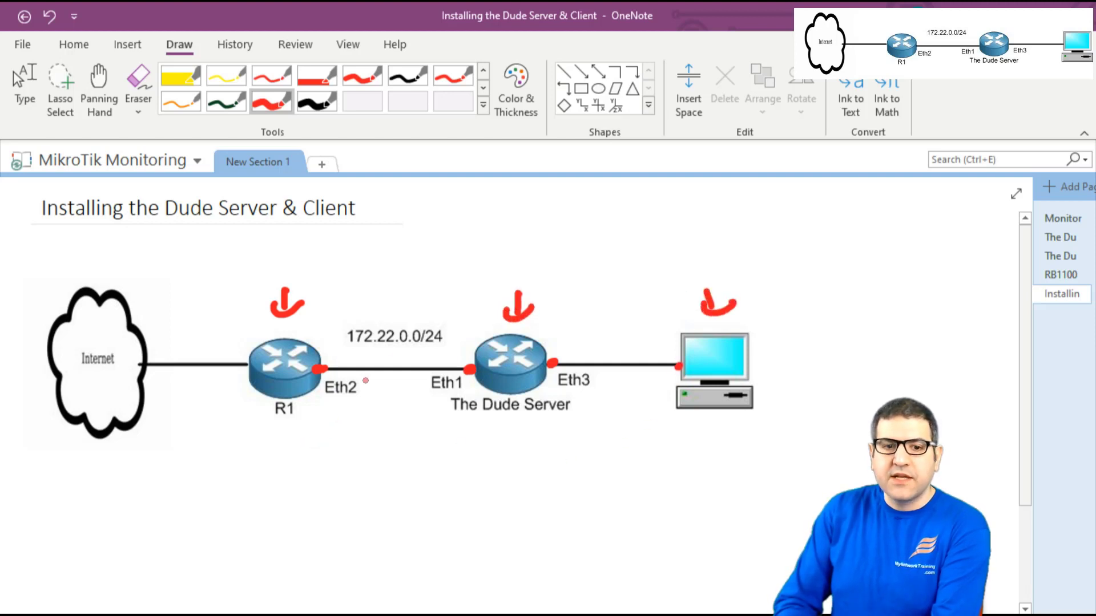
mouse_move(338, 343)
mouse_down()
mouse_move(451, 345)
mouse_move(458, 336)
mouse_up()
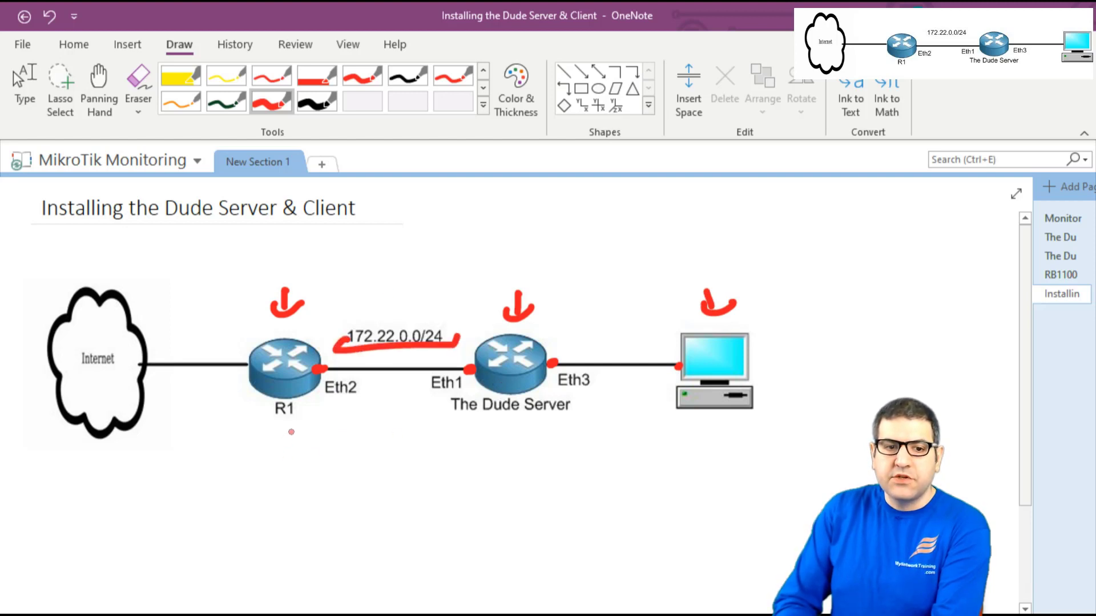
drag(293, 430, 291, 450)
drag(519, 427, 516, 448)
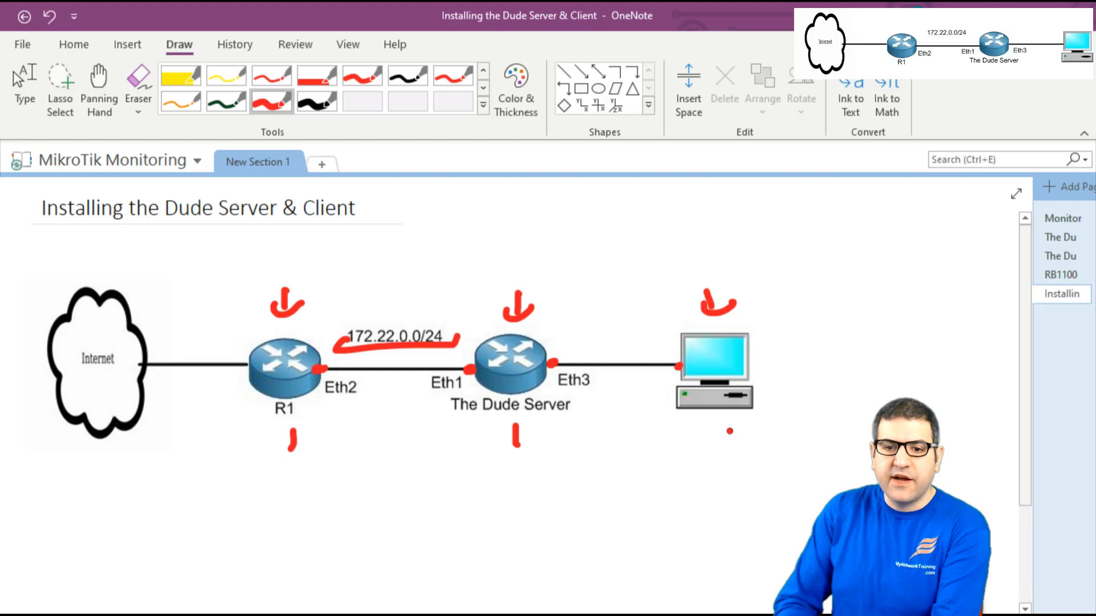
drag(730, 430, 731, 445)
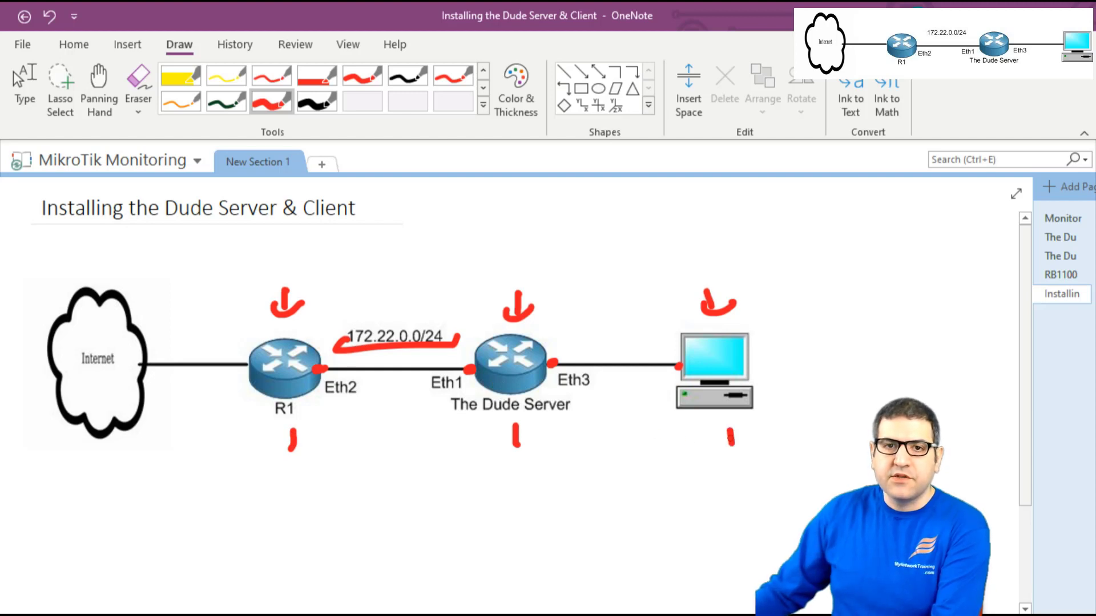
click(13, 73)
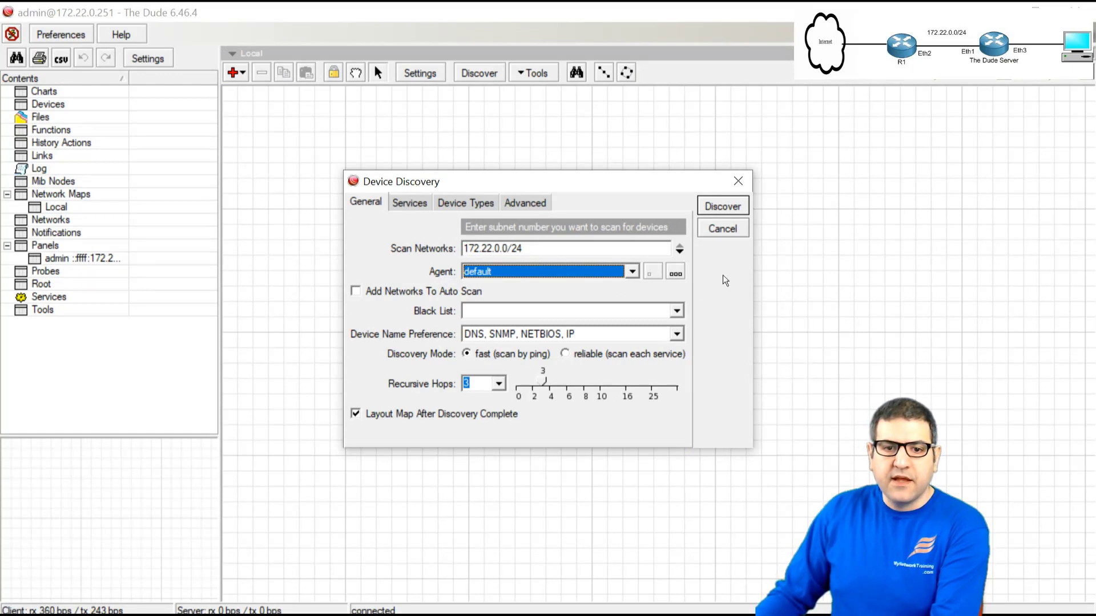
- Switch to The Dude, start a fast device discovery on 172.22.0.0/24 and spread the discovered devices in a column on the Local map
click(737, 209)
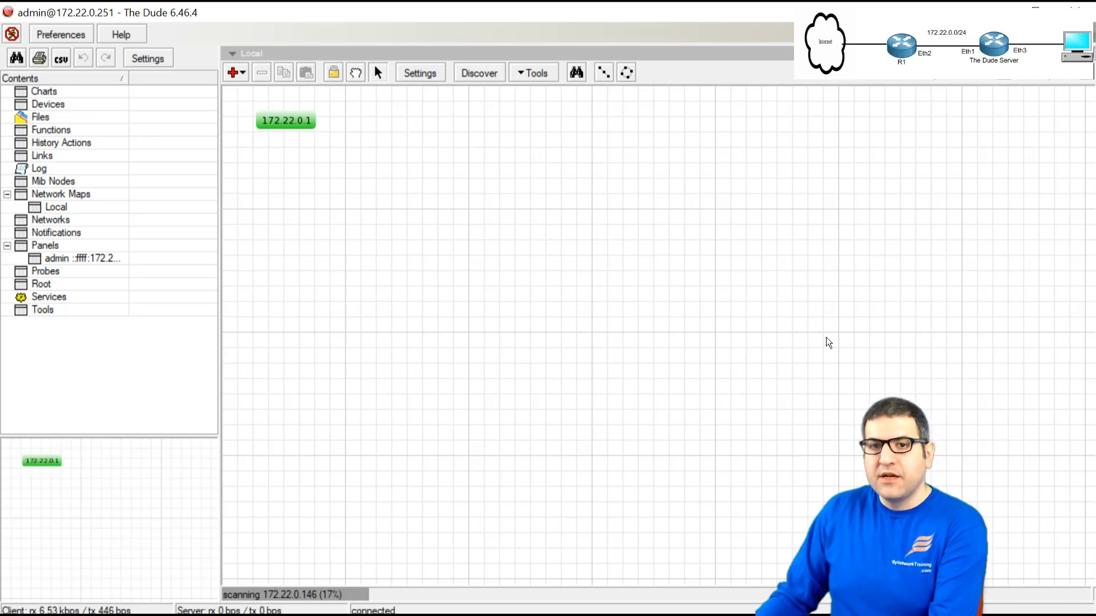
click(290, 125)
mouse_move(290, 124)
mouse_down()
mouse_move(308, 139)
mouse_move(309, 122)
mouse_up()
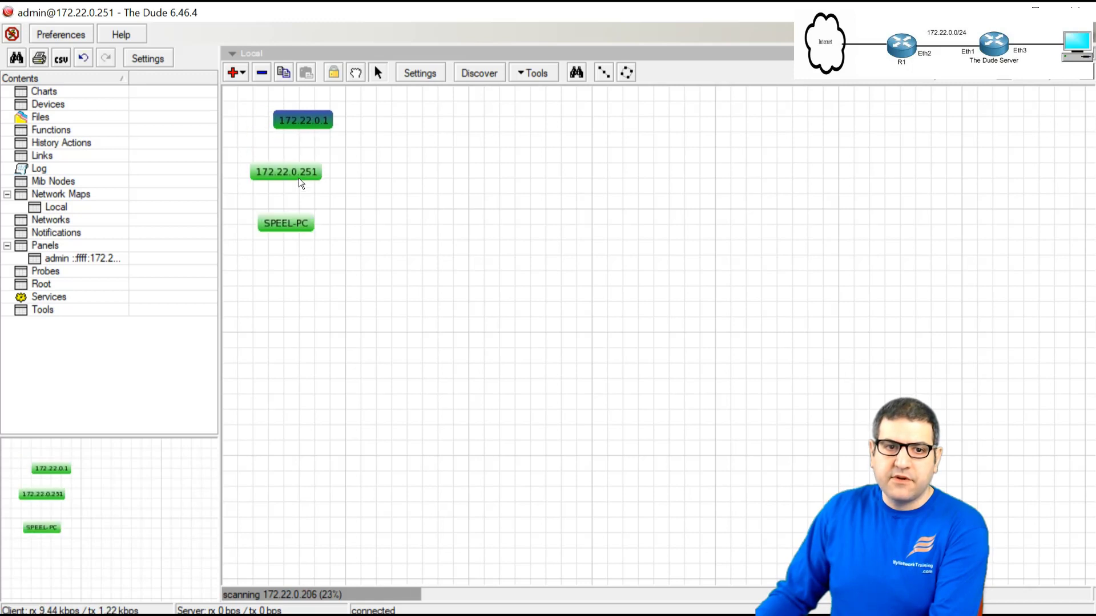
drag(300, 177, 323, 180)
drag(301, 227, 309, 292)
drag(331, 179, 303, 214)
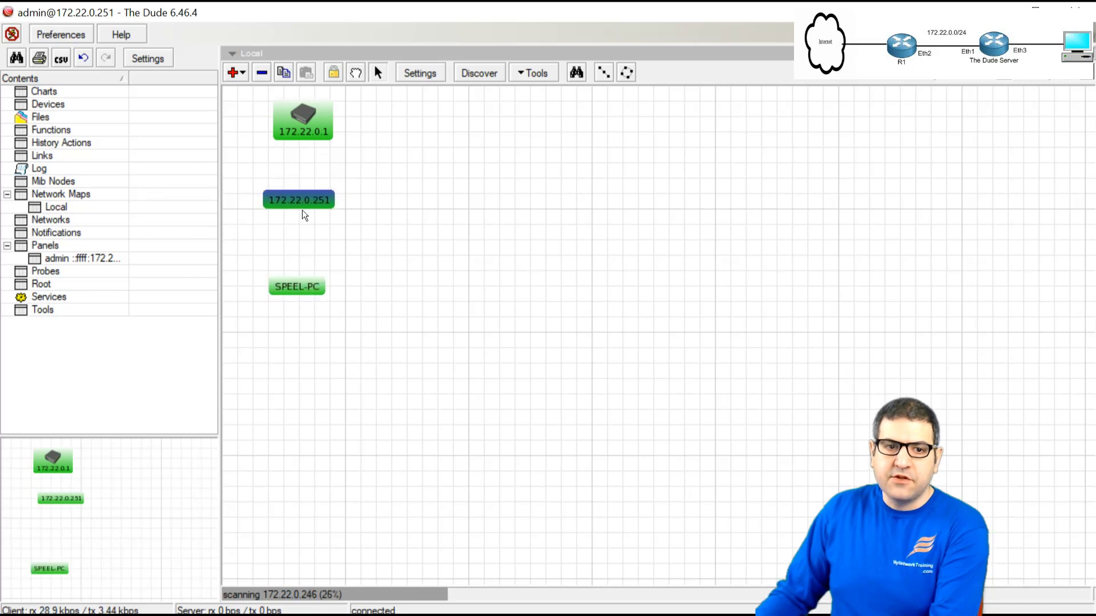